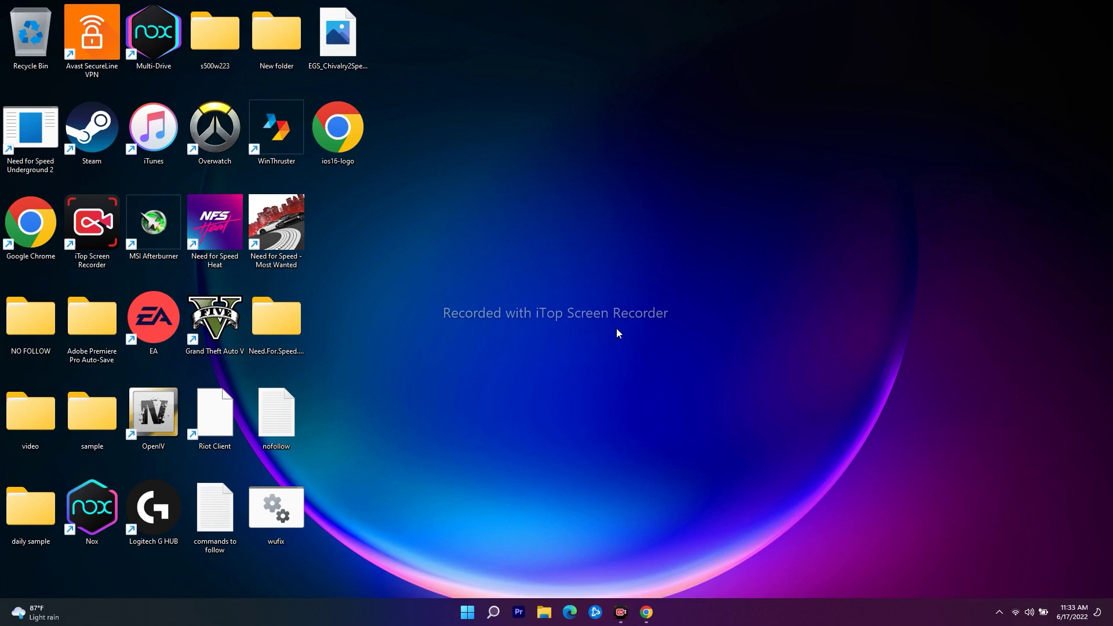
# Open the Settings app by searching 'sett' from the taskbar.
pyautogui.click(493, 613)
pyautogui.write('sett')
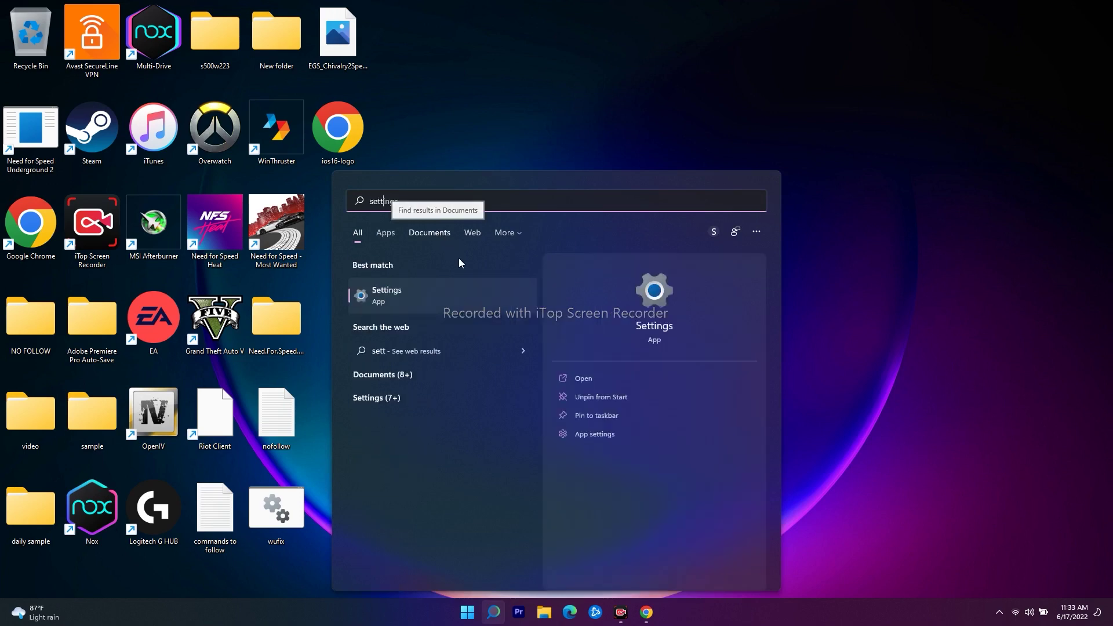
pyautogui.click(464, 298)
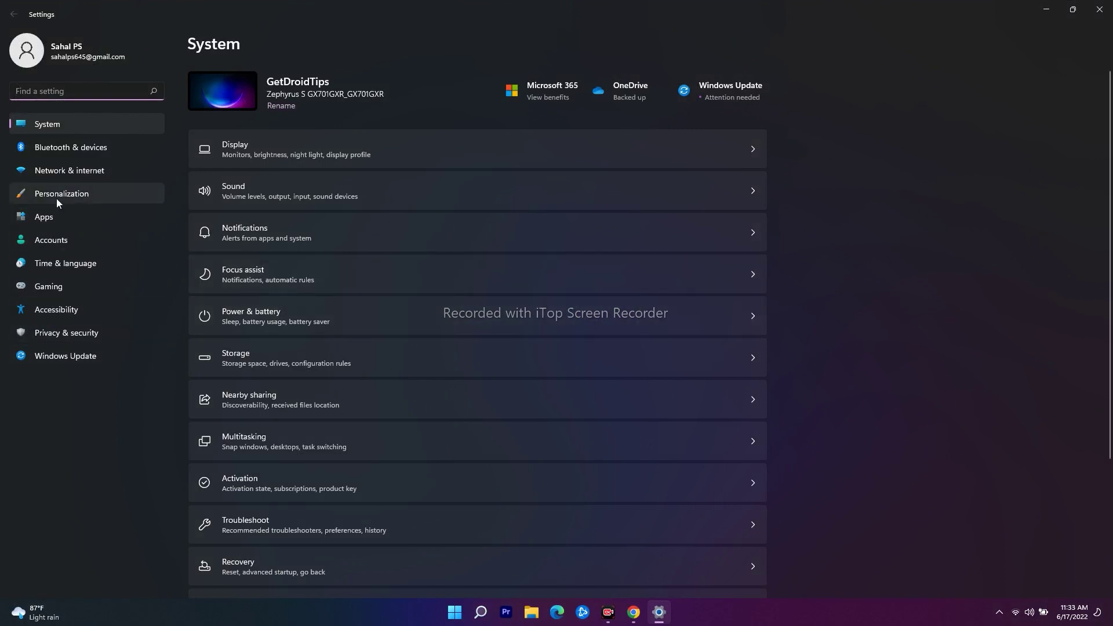
pyautogui.scroll(-3, 456, 410)
pyautogui.scroll(3, 441, 454)
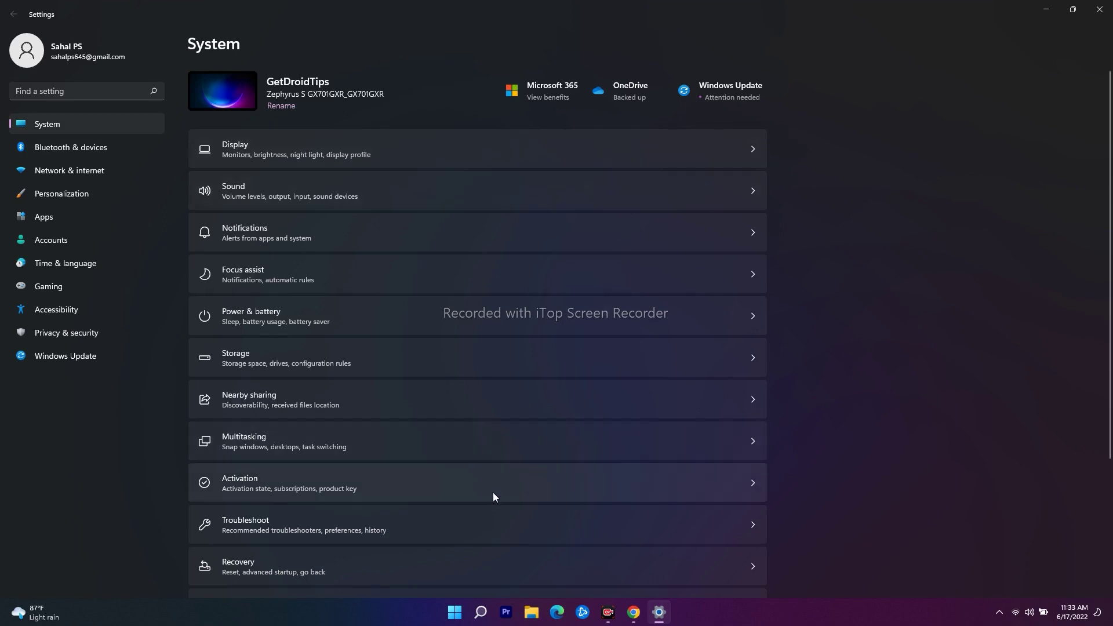
# Go to System > Troubleshoot > Other troubleshooters and run the Windows Update troubleshooter.
pyautogui.click(395, 525)
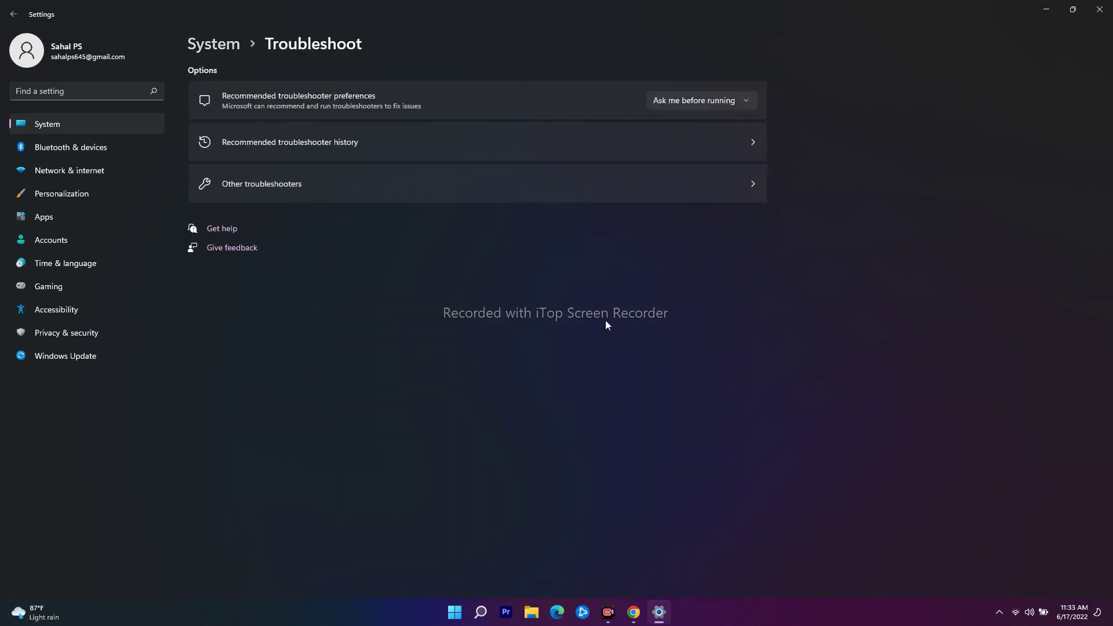
pyautogui.click(305, 186)
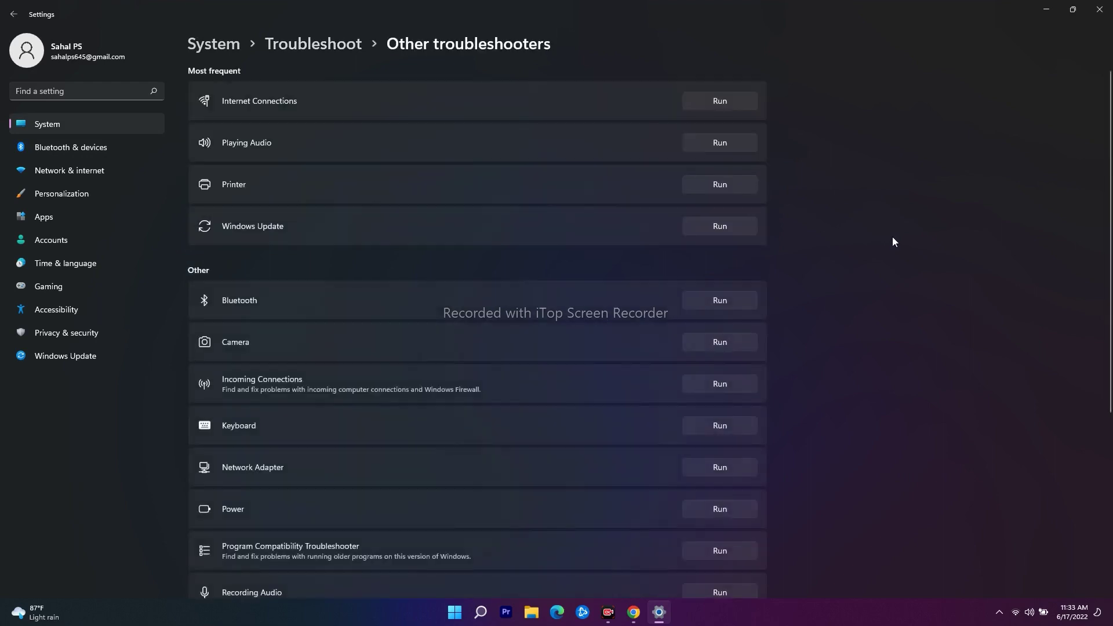
pyautogui.scroll(-2, 966, 222)
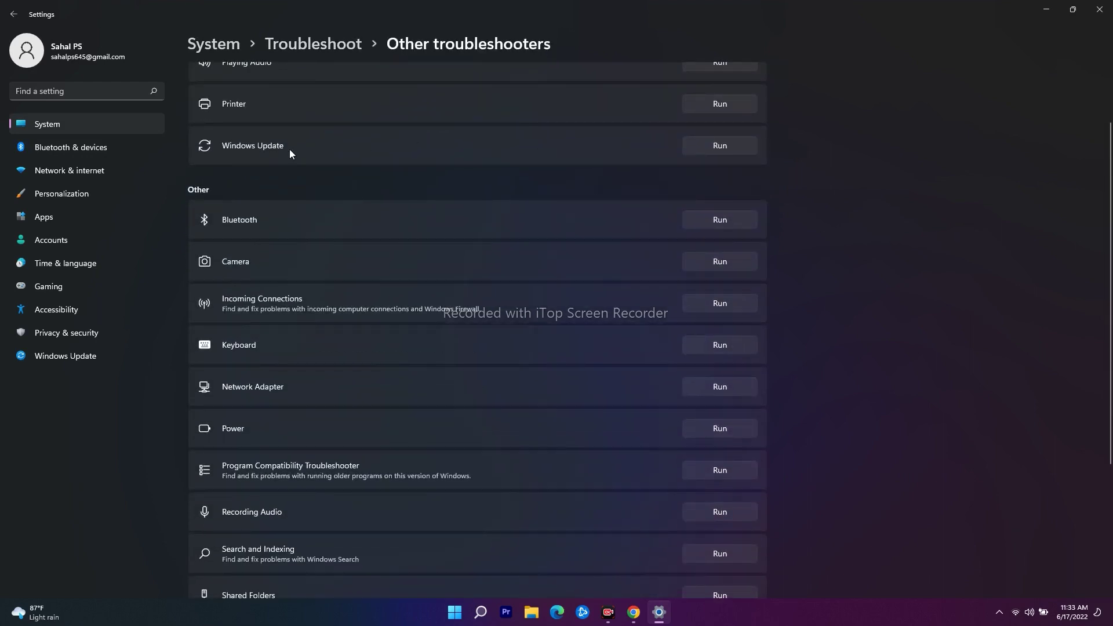
pyautogui.scroll(2, 333, 162)
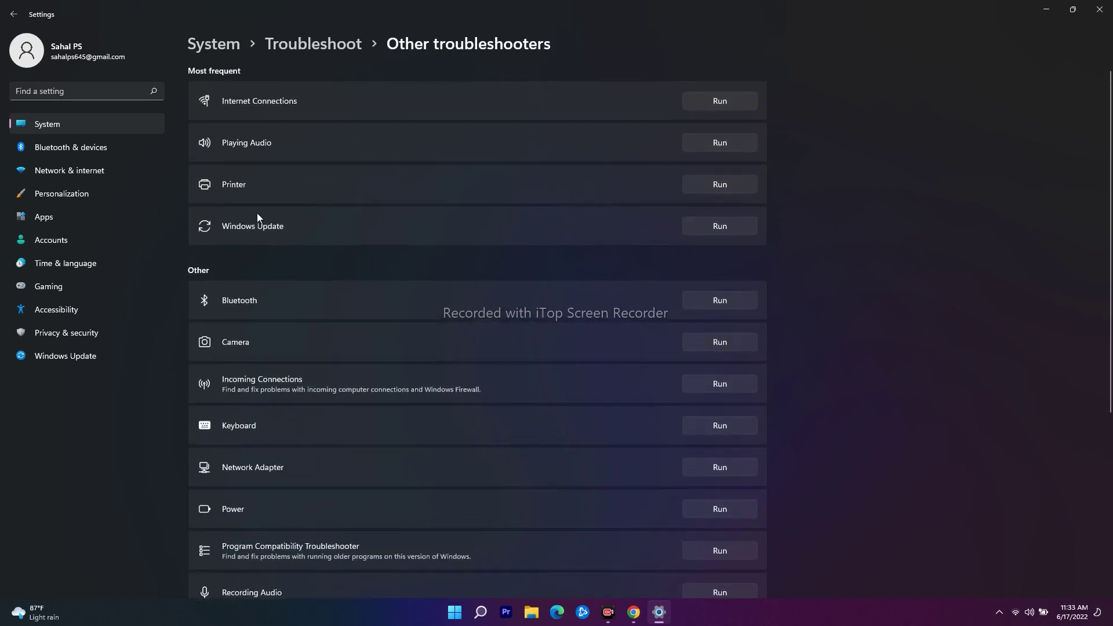
pyautogui.click(719, 228)
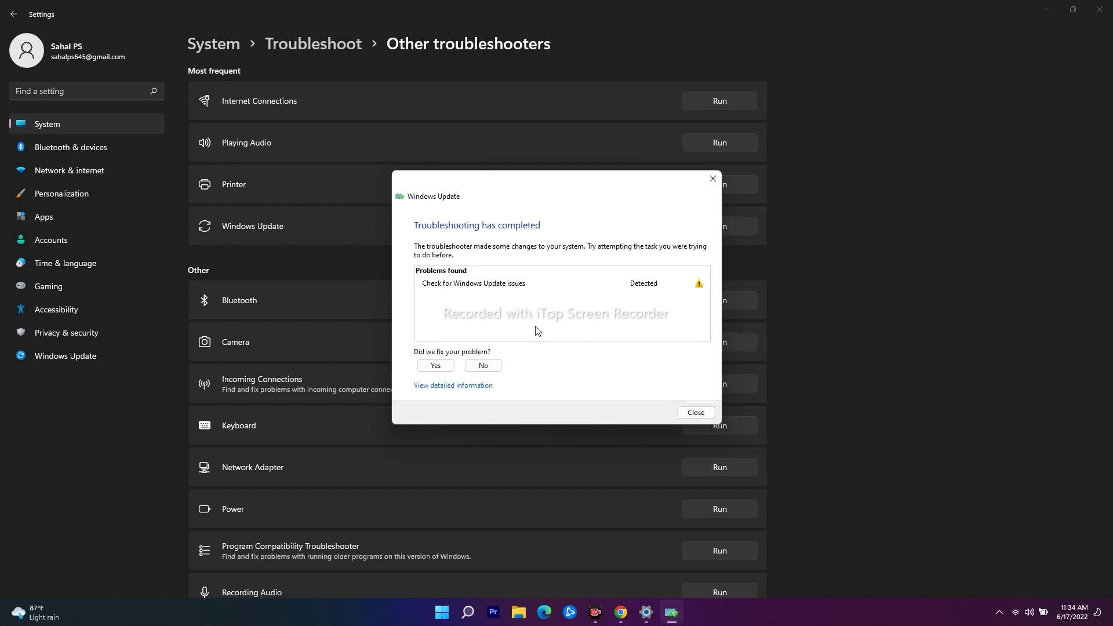
# Answer Yes that the Windows Update troubleshooter fixed the problem, close it, and close Settings.
pyautogui.click(440, 368)
pyautogui.click(695, 413)
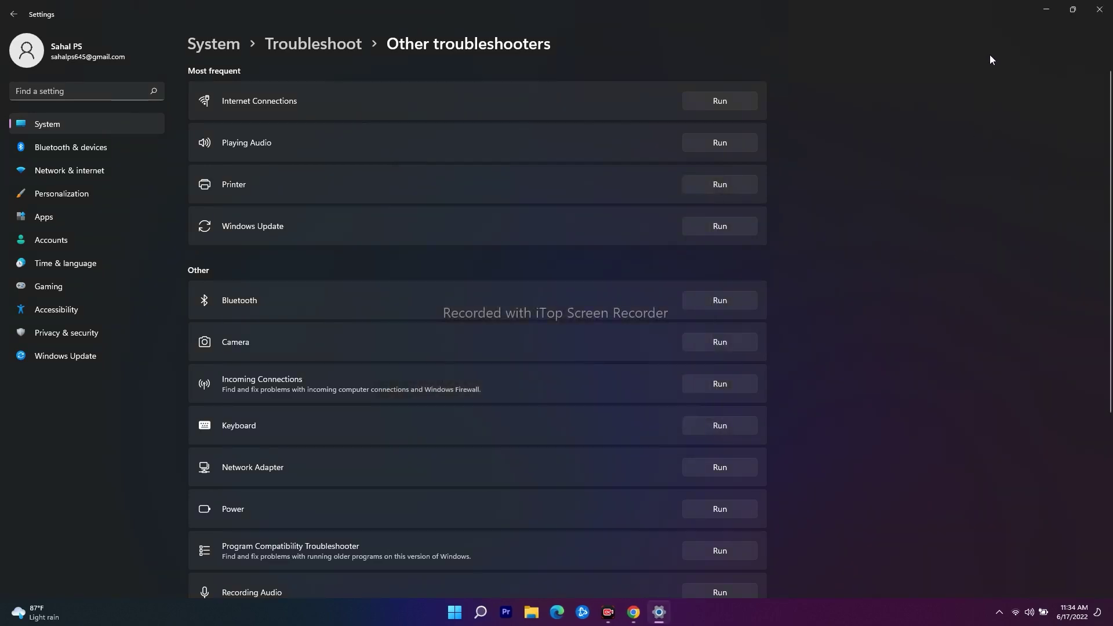
pyautogui.click(1099, 9)
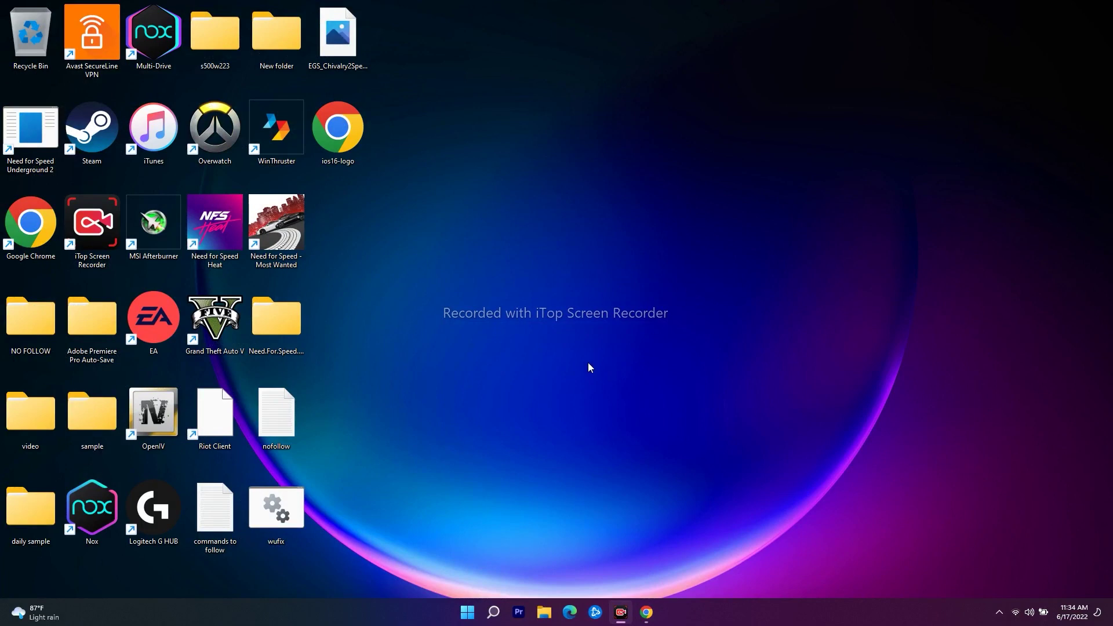
# Open the Services app by searching 'services'.
pyautogui.click(493, 612)
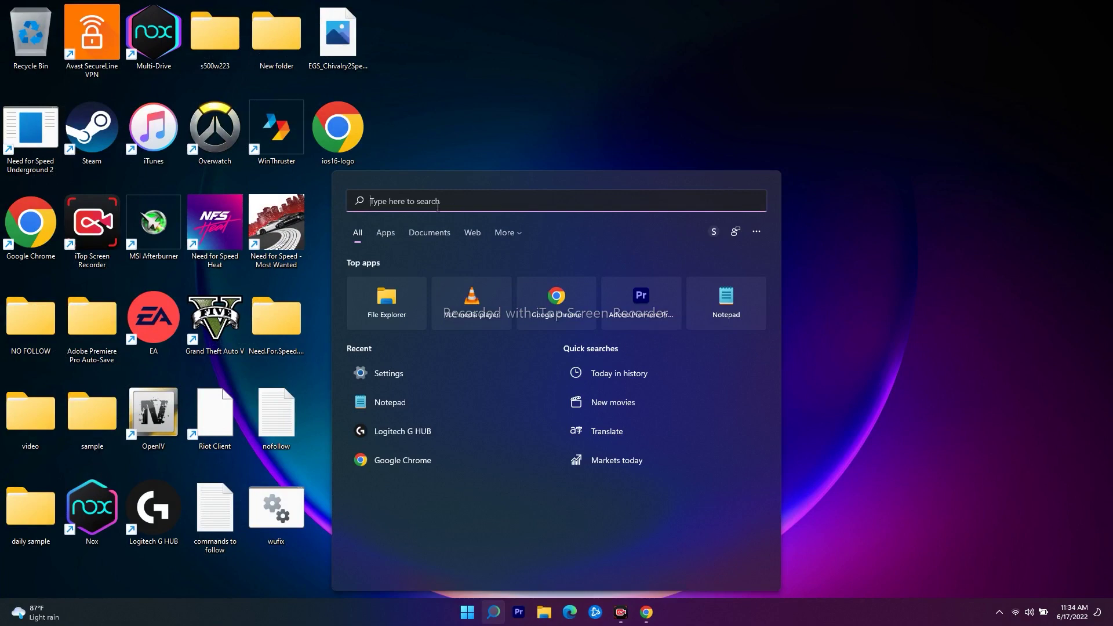
pyautogui.write('services')
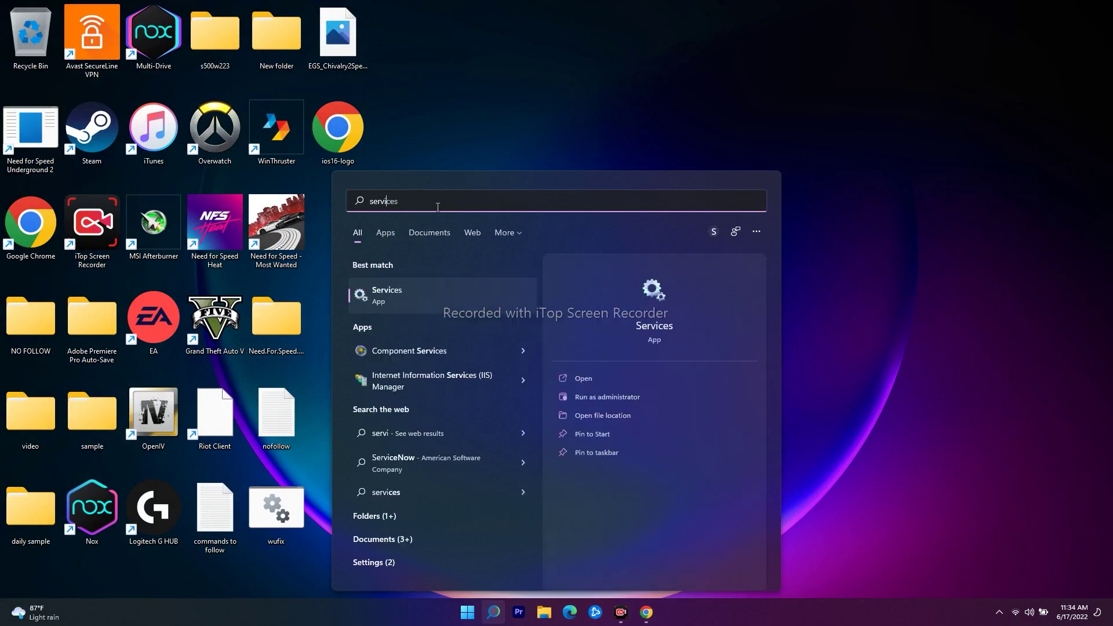
pyautogui.click(421, 298)
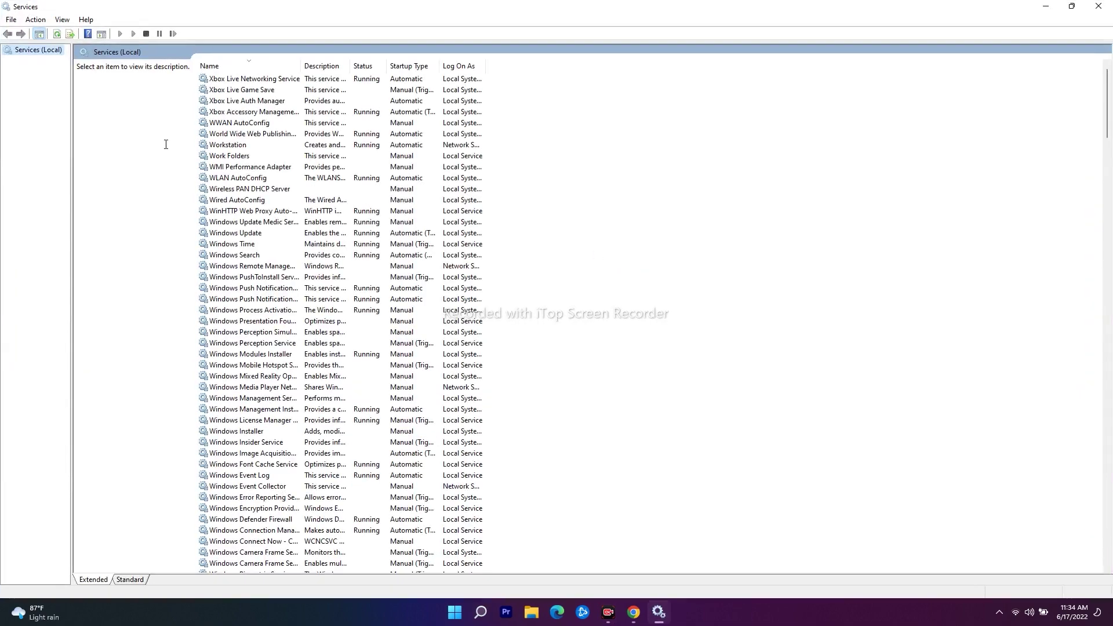
# Set the Windows Update service's startup type to Automatic, apply it, and restart the service.
pyautogui.doubleClick(255, 234)
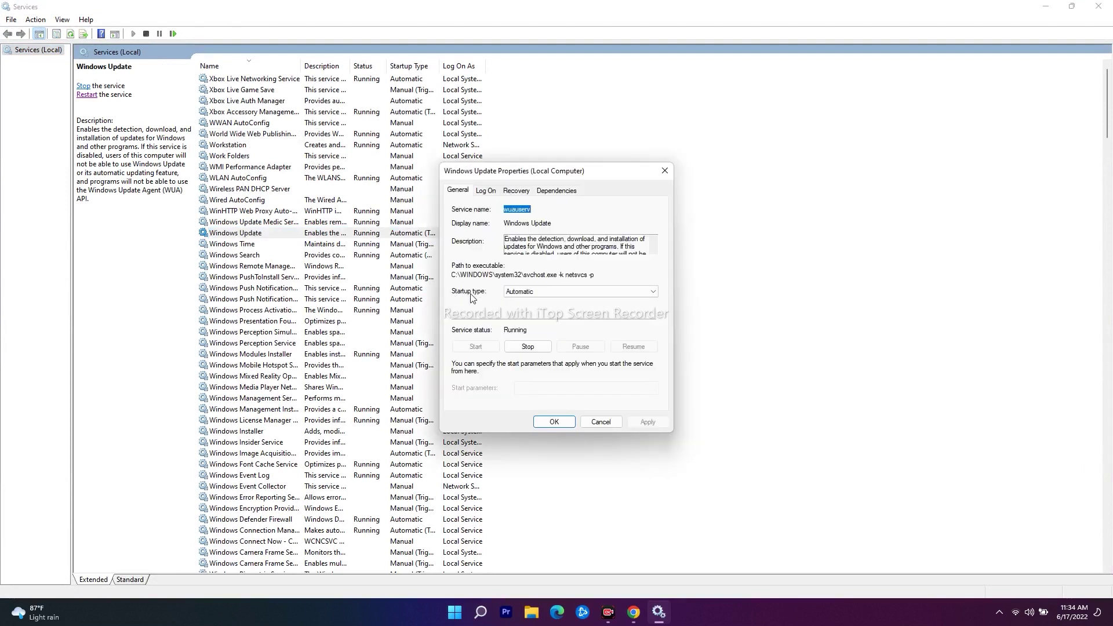
pyautogui.click(533, 293)
pyautogui.click(538, 309)
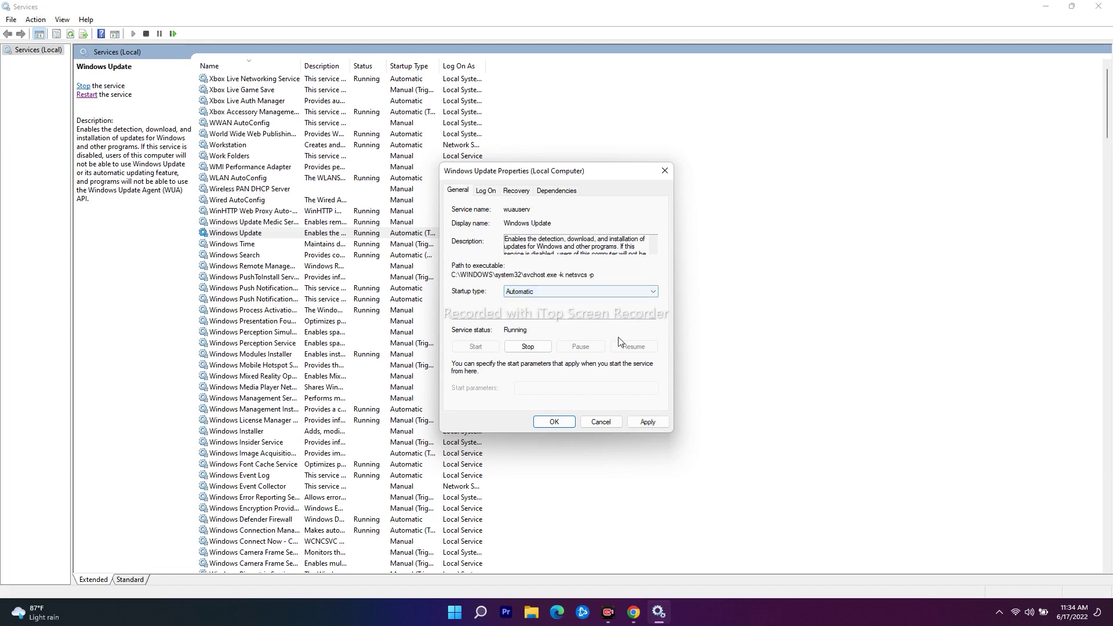
pyautogui.click(647, 422)
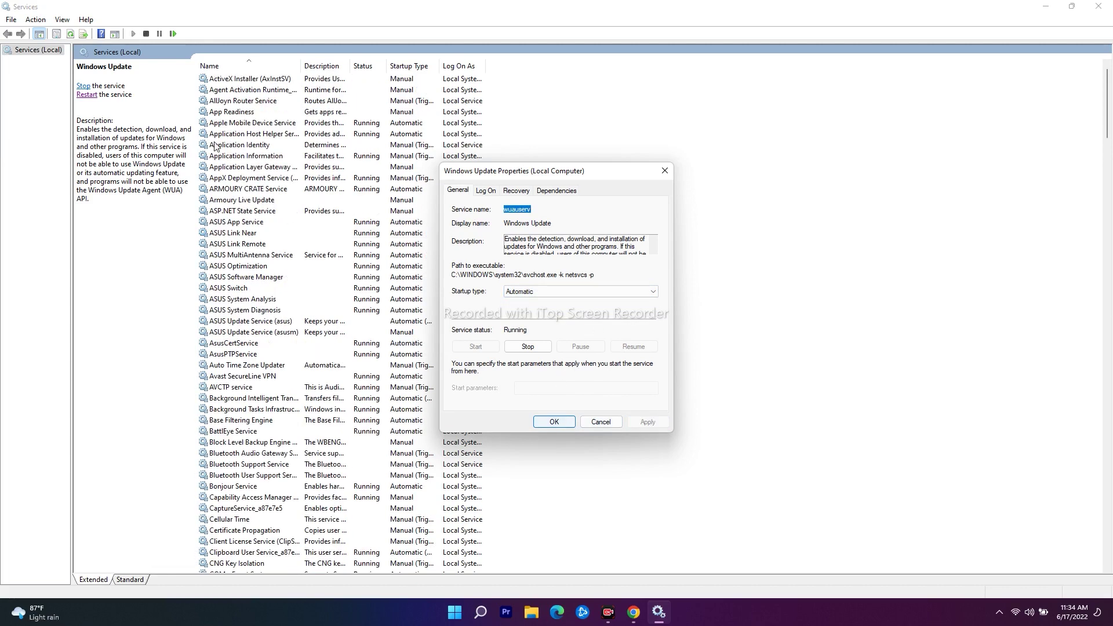
pyautogui.click(87, 97)
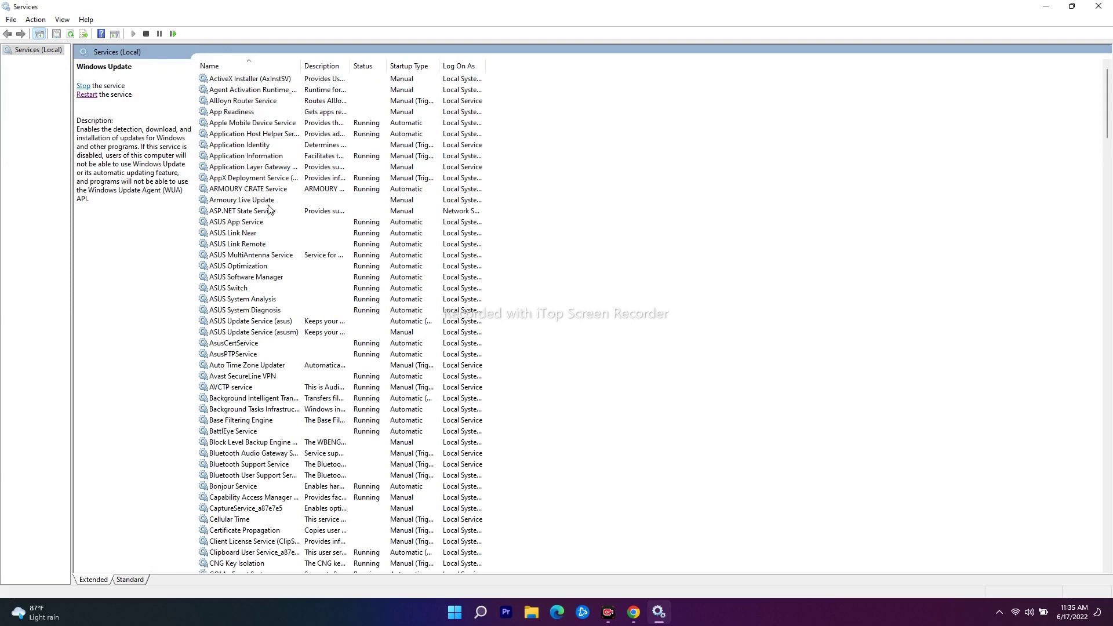
pyautogui.scroll(-2, 305, 226)
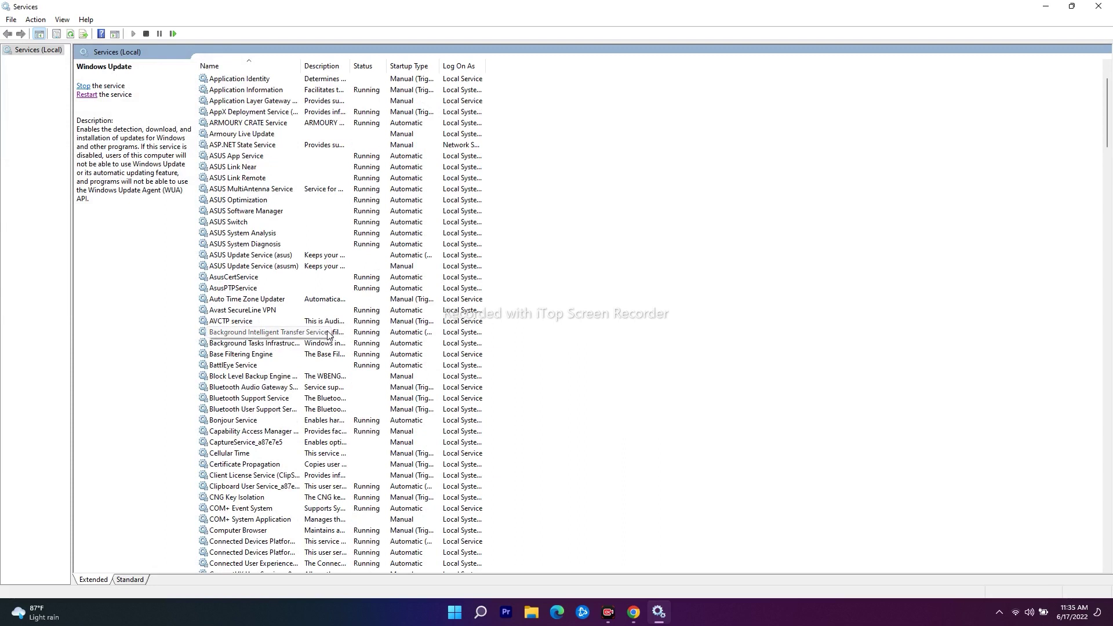
pyautogui.click(274, 334)
# Set Background Intelligent Transfer Service to Automatic startup, apply and OK, then restart it.
pyautogui.rightClick(275, 335)
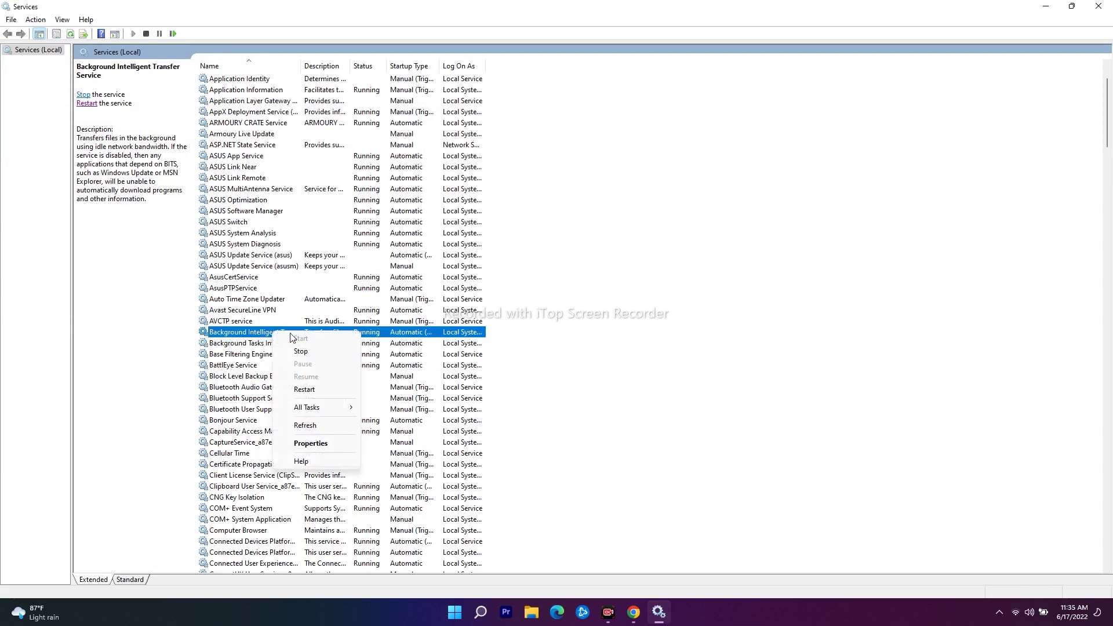
pyautogui.doubleClick(256, 335)
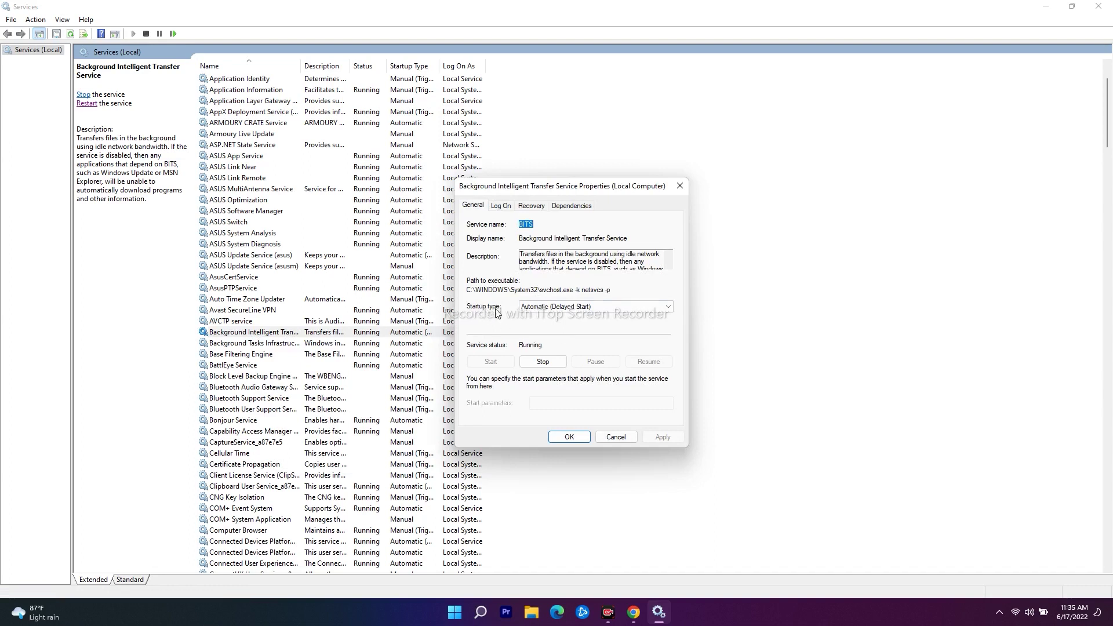
pyautogui.click(559, 312)
pyautogui.click(553, 327)
pyautogui.click(659, 437)
pyautogui.click(568, 437)
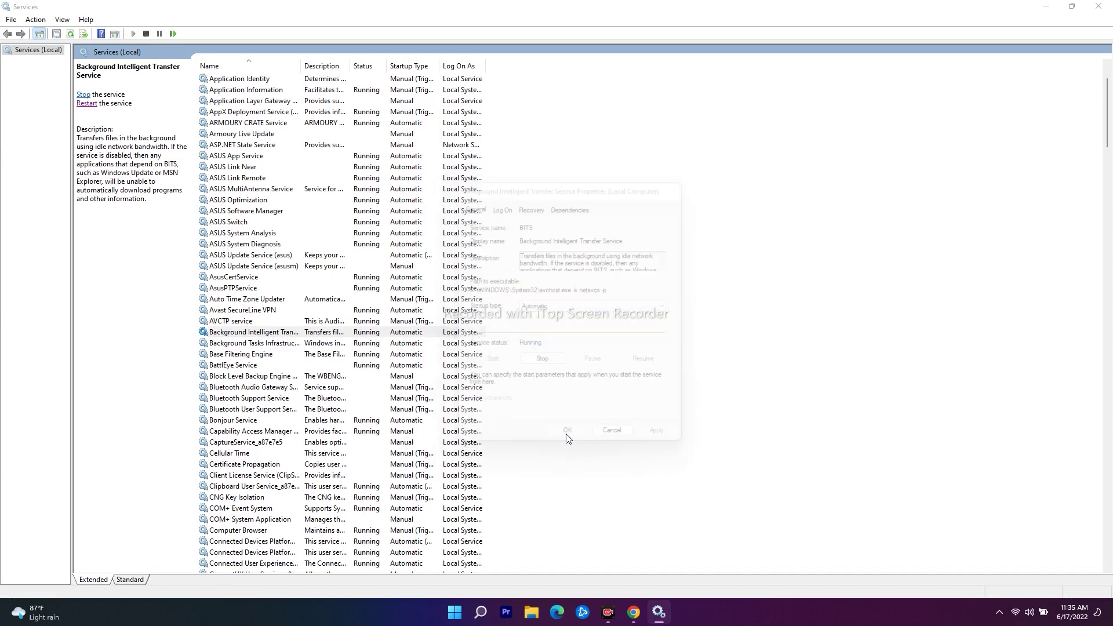
pyautogui.click(87, 103)
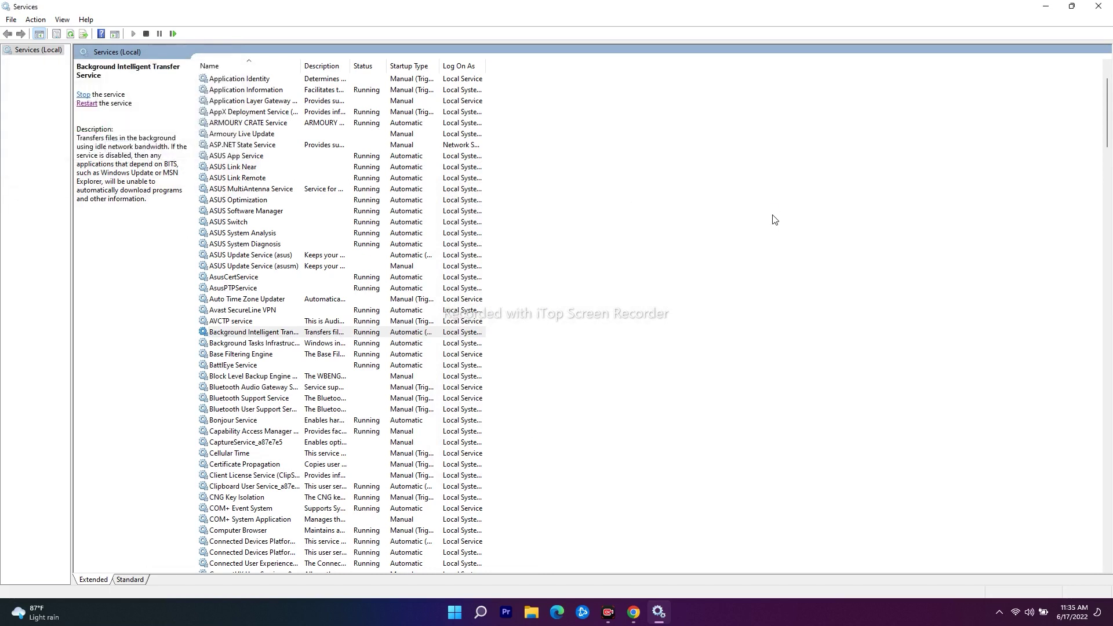
# Dismiss the open-dialog error, close the leftover Windows Update properties, and close Services.
pyautogui.click(1097, 6)
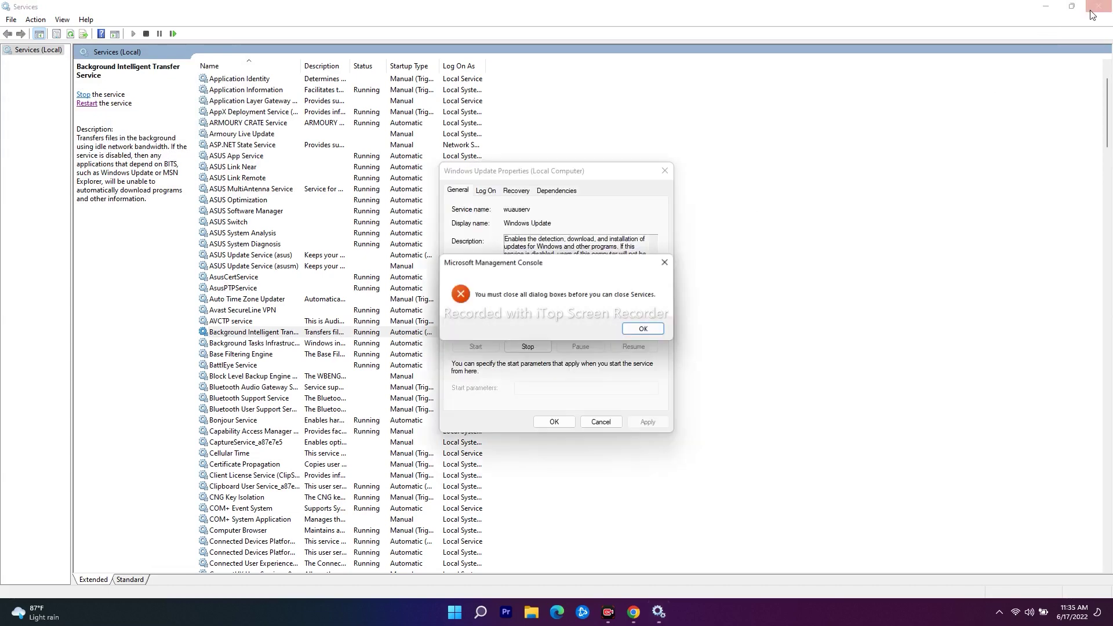
pyautogui.click(644, 330)
pyautogui.click(601, 422)
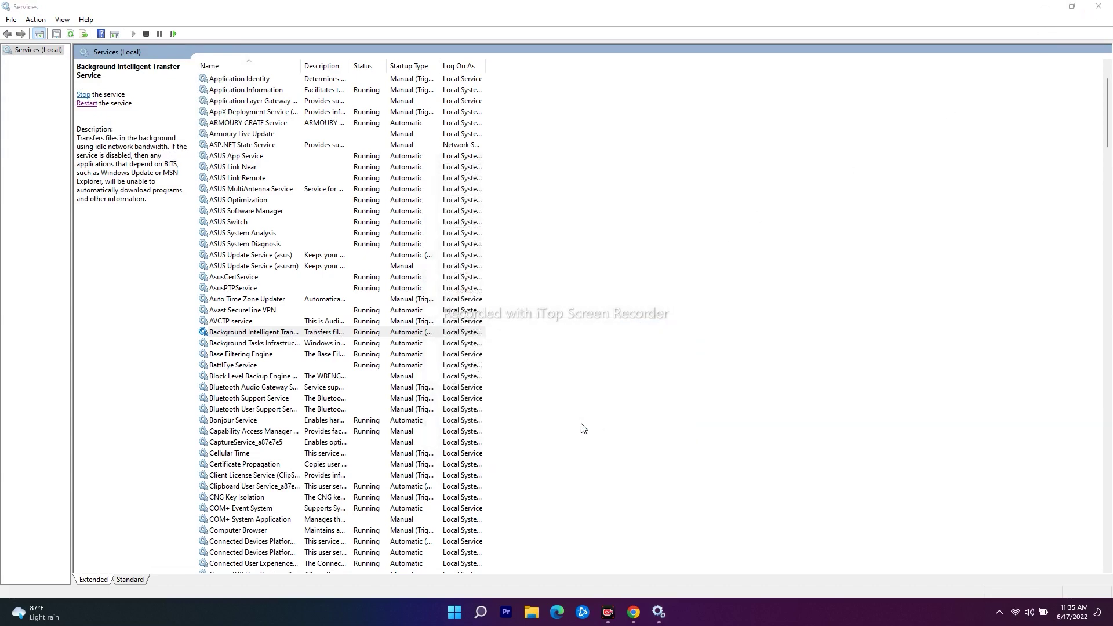
pyautogui.click(1098, 6)
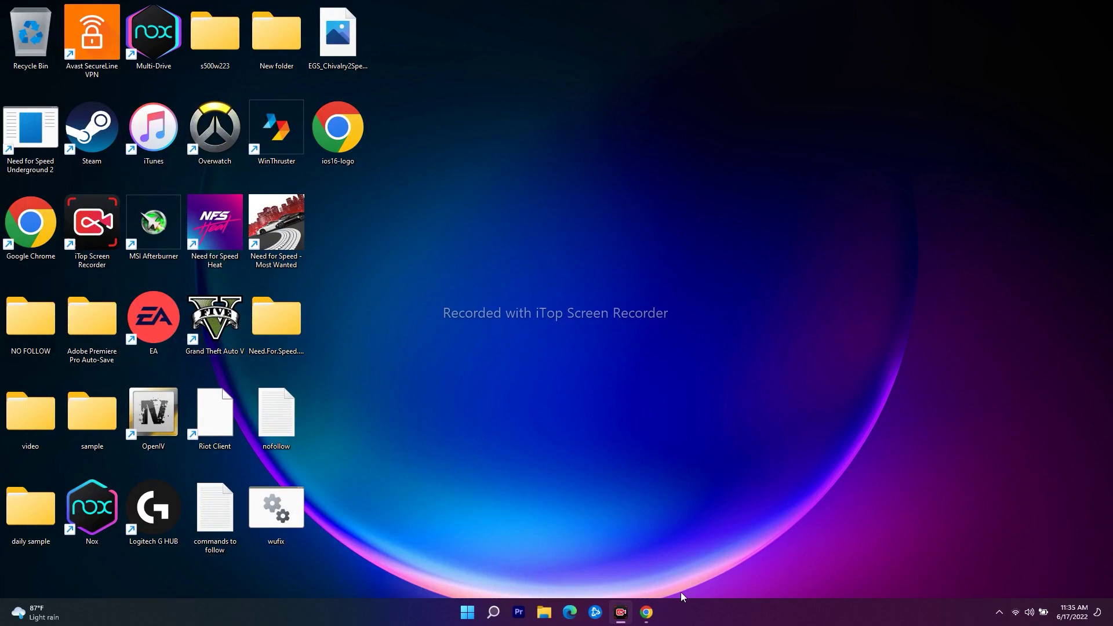
# Search Microsoft Update Catalog for KB5014697 and review the x64 cumulative update's details.
pyautogui.click(646, 612)
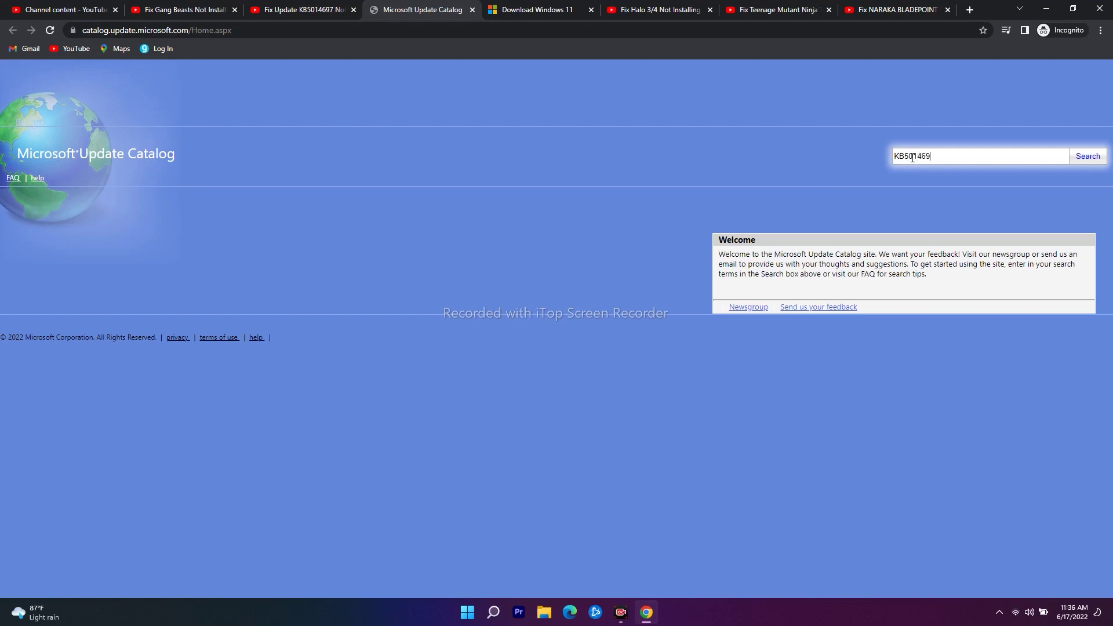
pyautogui.click(1087, 159)
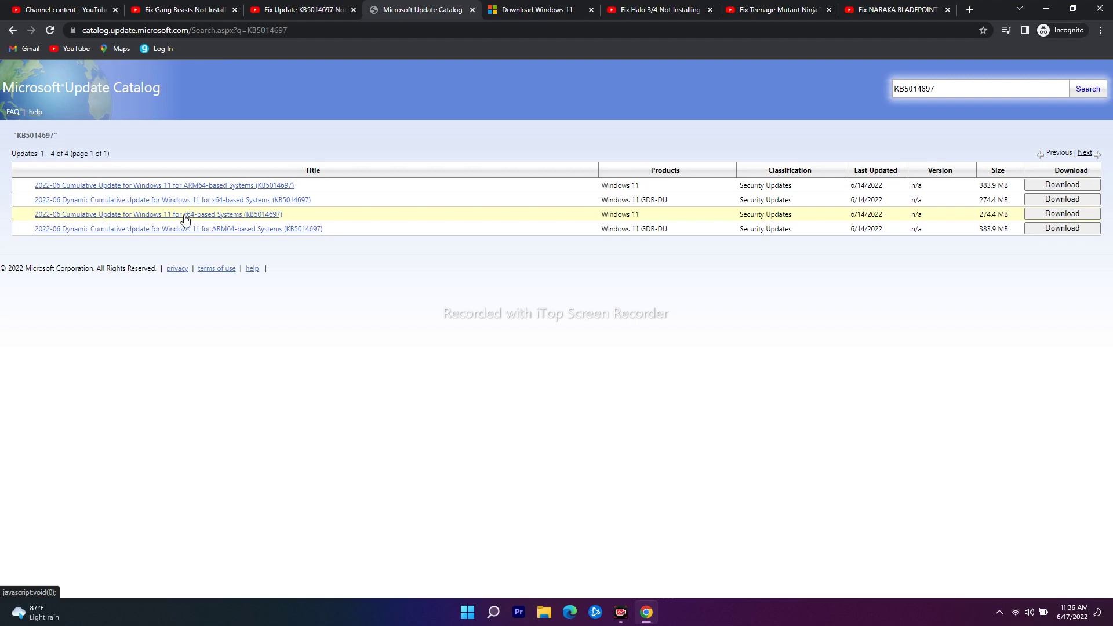
pyautogui.click(236, 217)
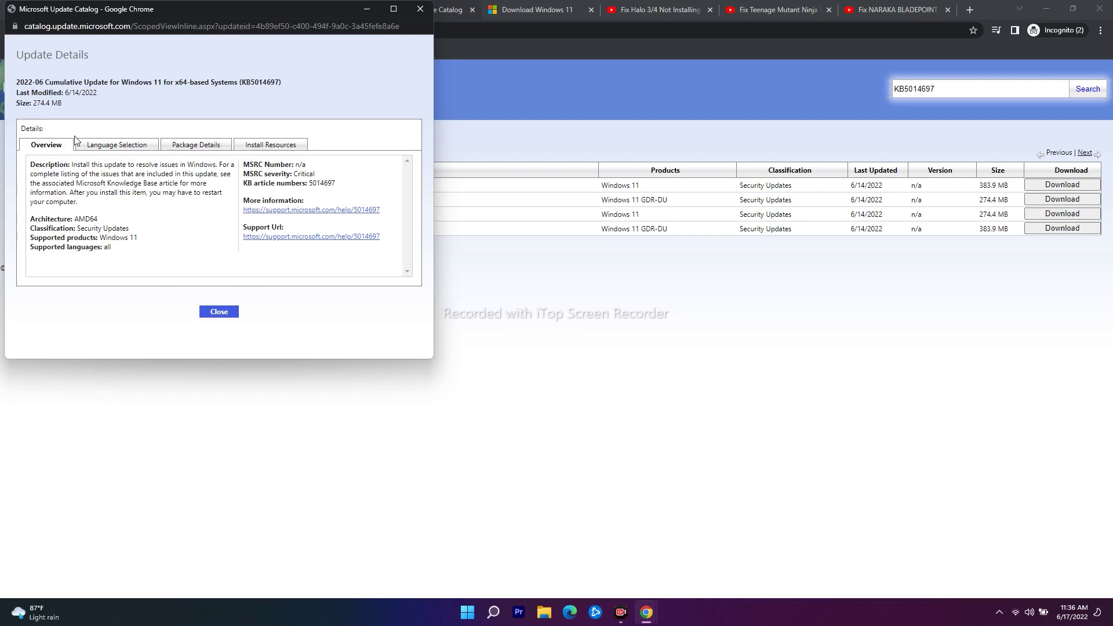
pyautogui.click(117, 146)
pyautogui.click(202, 146)
pyautogui.click(268, 146)
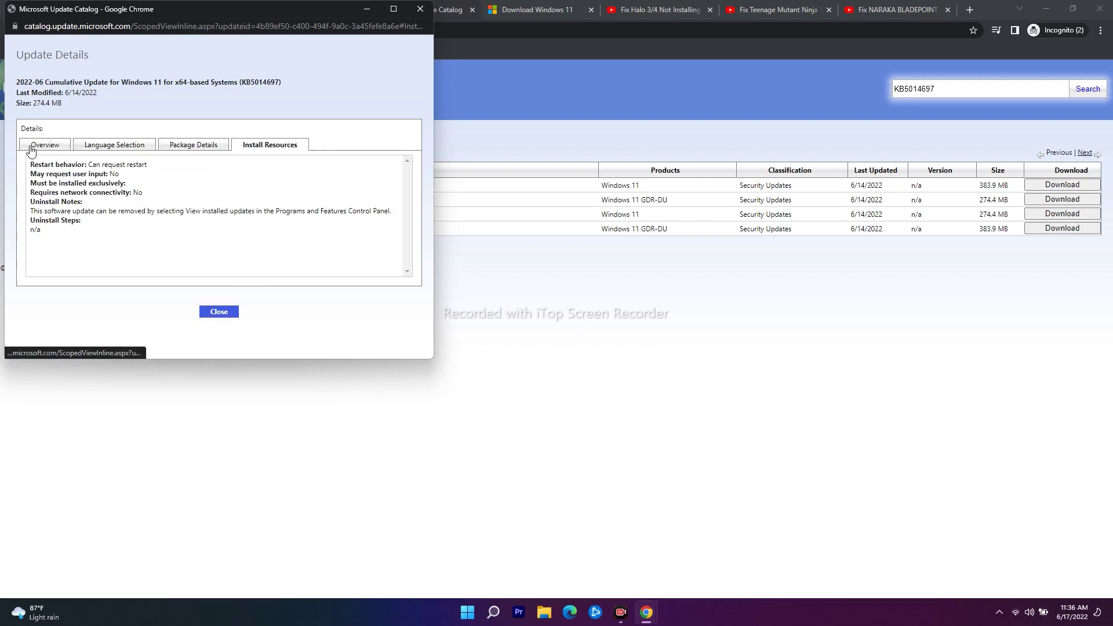
pyautogui.click(31, 150)
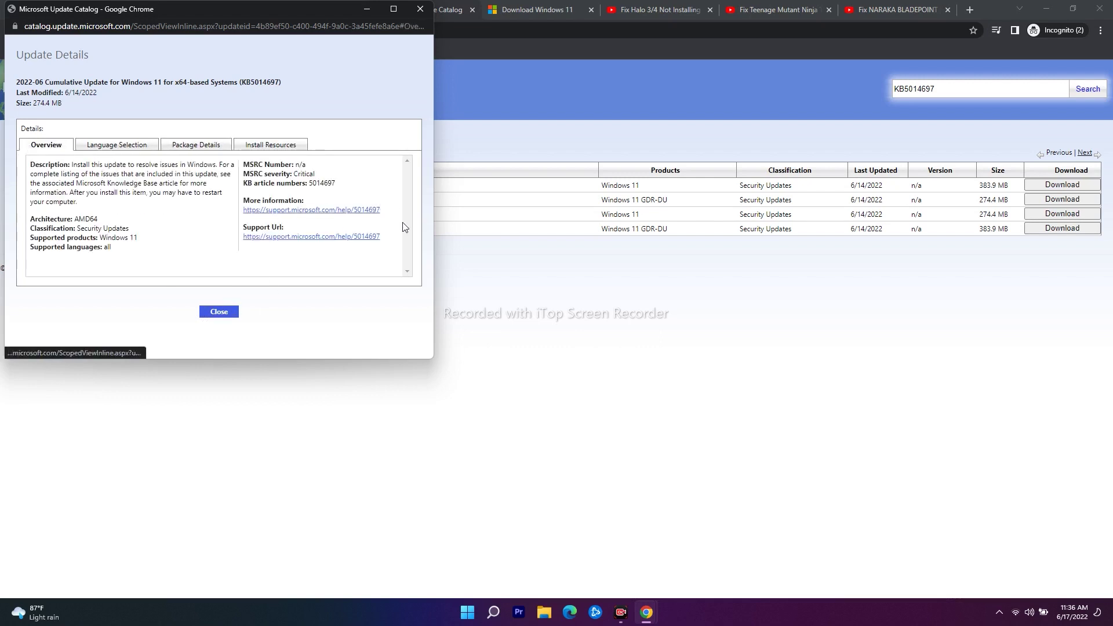
pyautogui.click(420, 8)
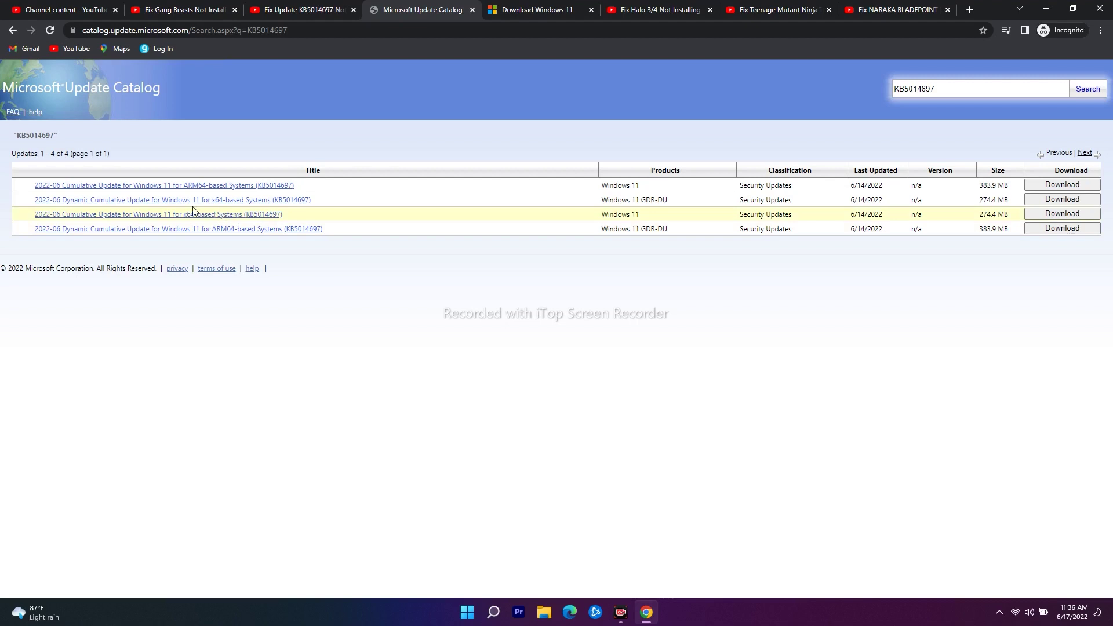
# Download the x64 KB5014697 .msu package and close the Download popup.
pyautogui.click(1052, 217)
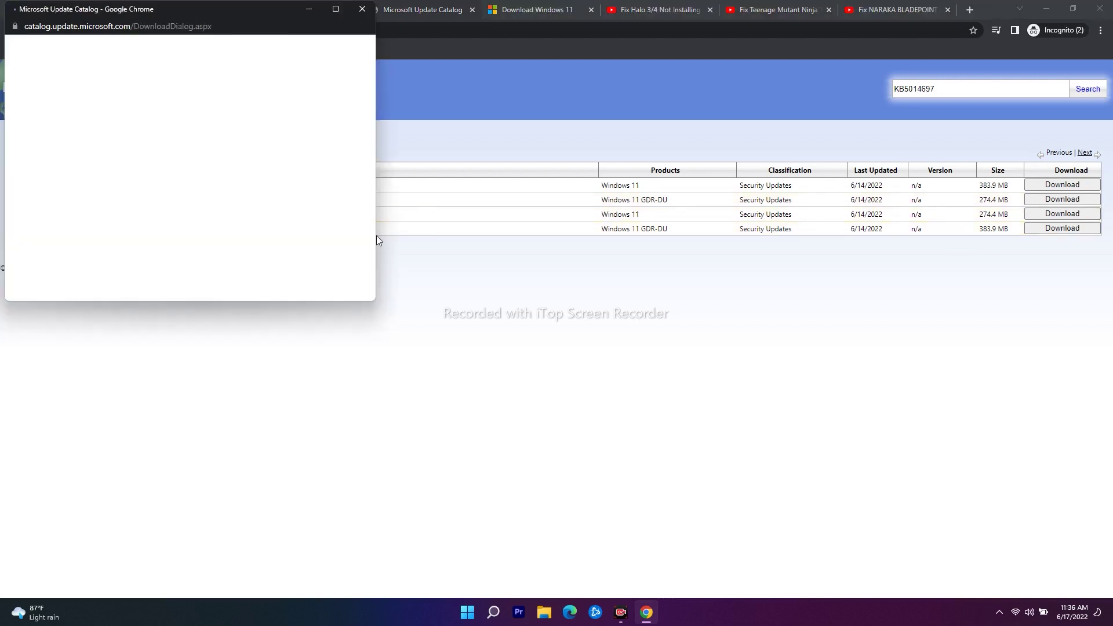
pyautogui.click(117, 112)
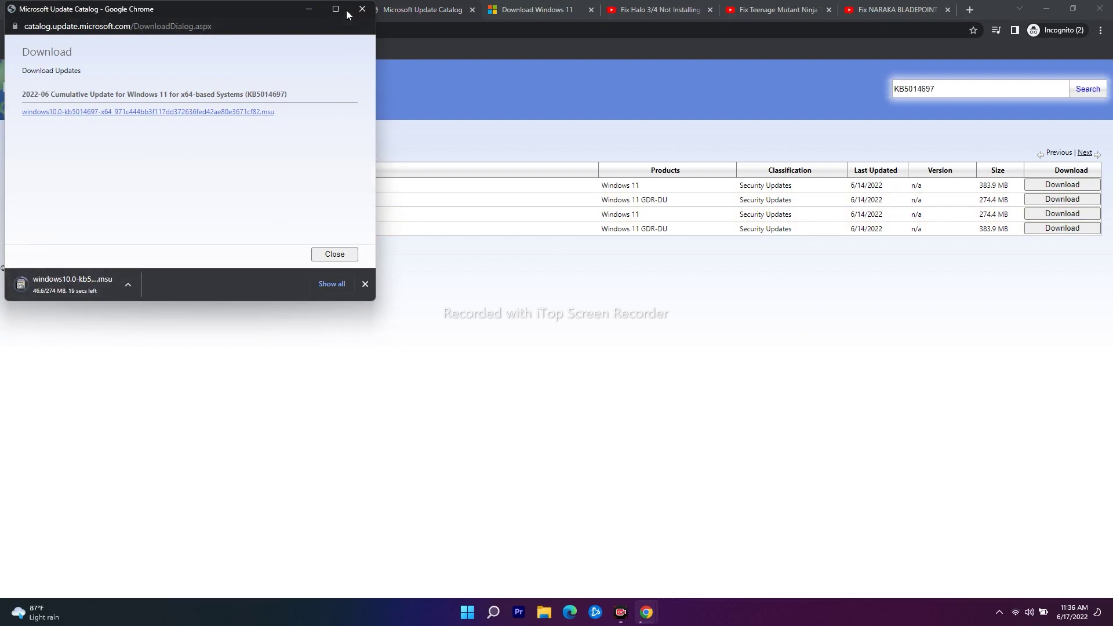
pyautogui.click(306, 8)
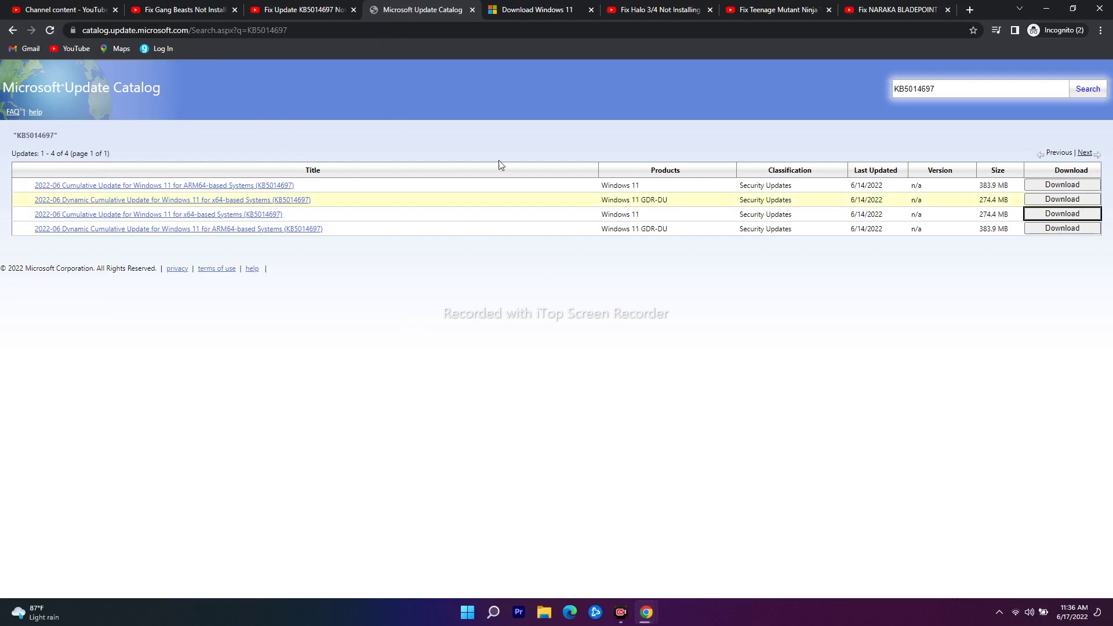
pyautogui.click(514, 9)
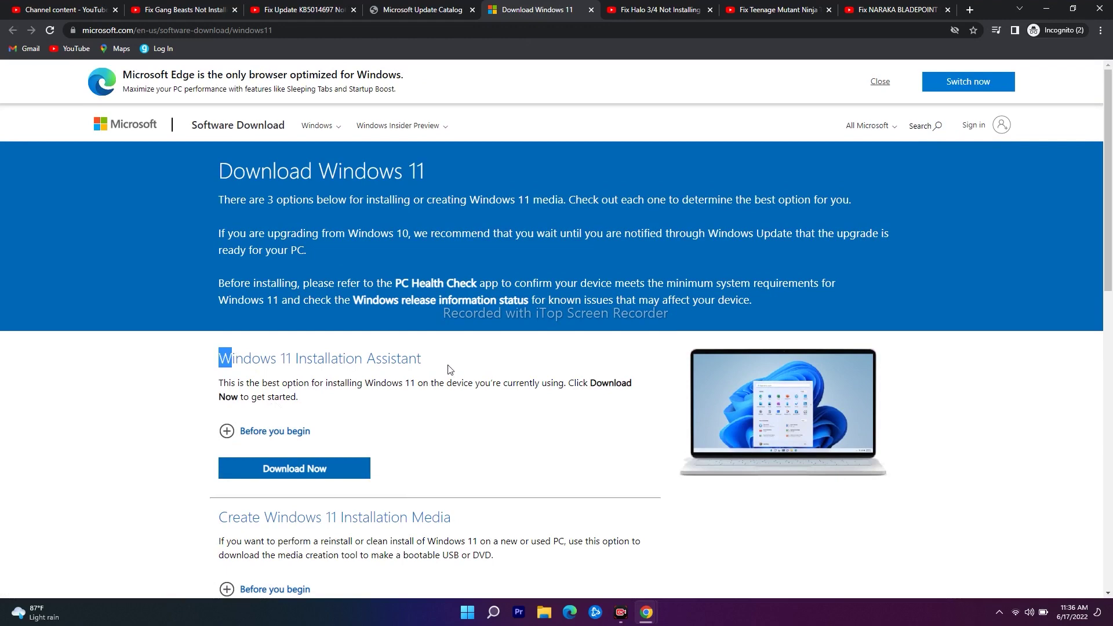
# Scroll the Download Windows 11 page to the Installation Assistant section, then minimize the browser.
pyautogui.scroll(-2, 519, 365)
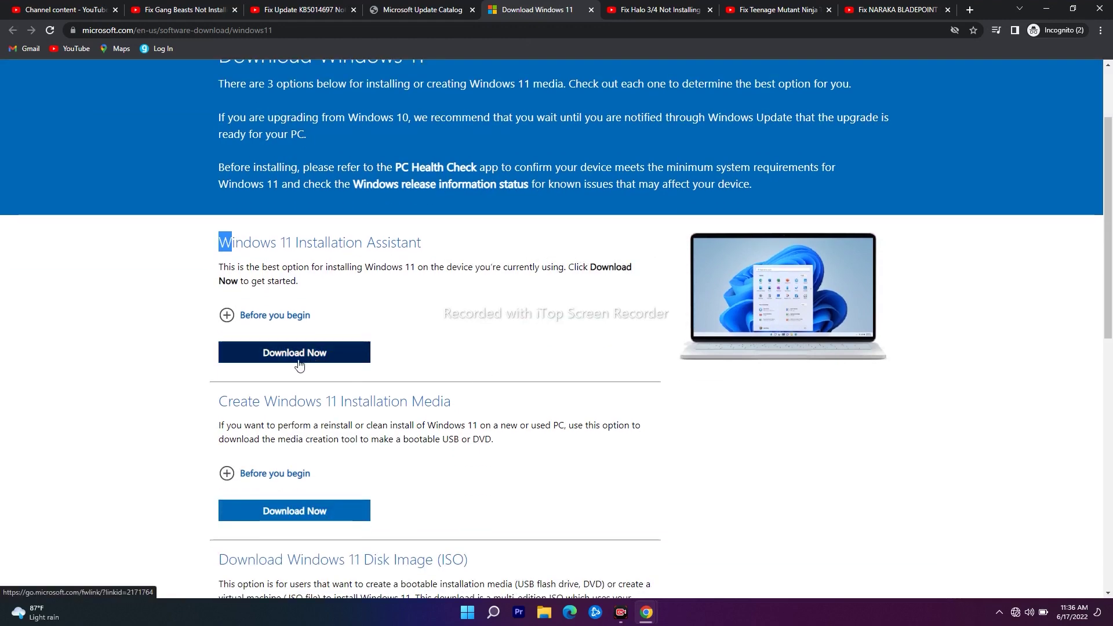
pyautogui.scroll(1, 329, 415)
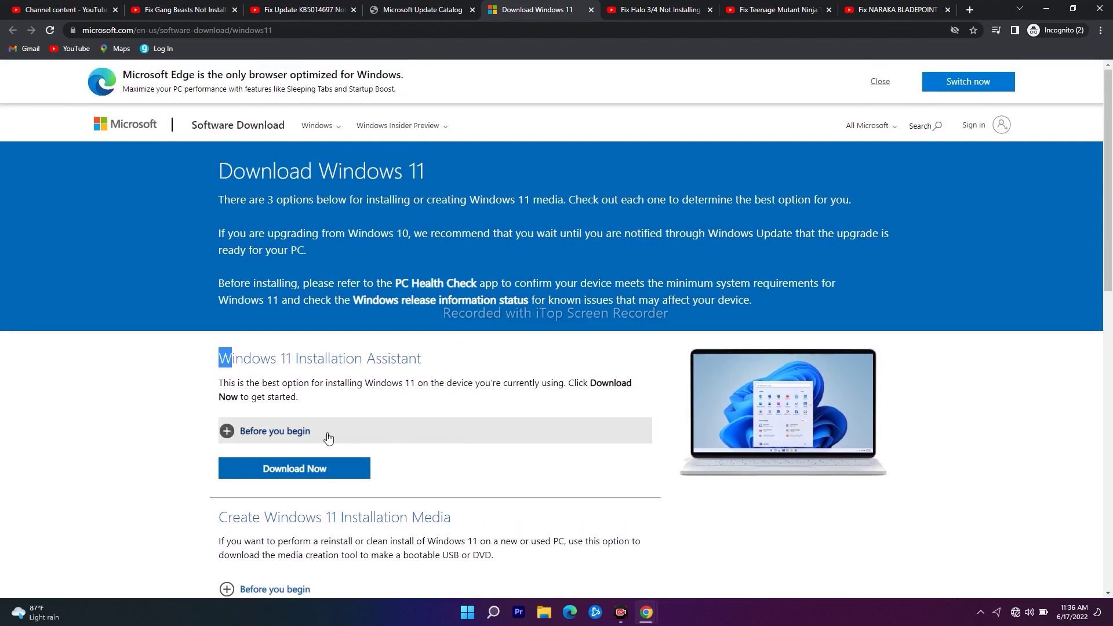
pyautogui.scroll(-1, 269, 364)
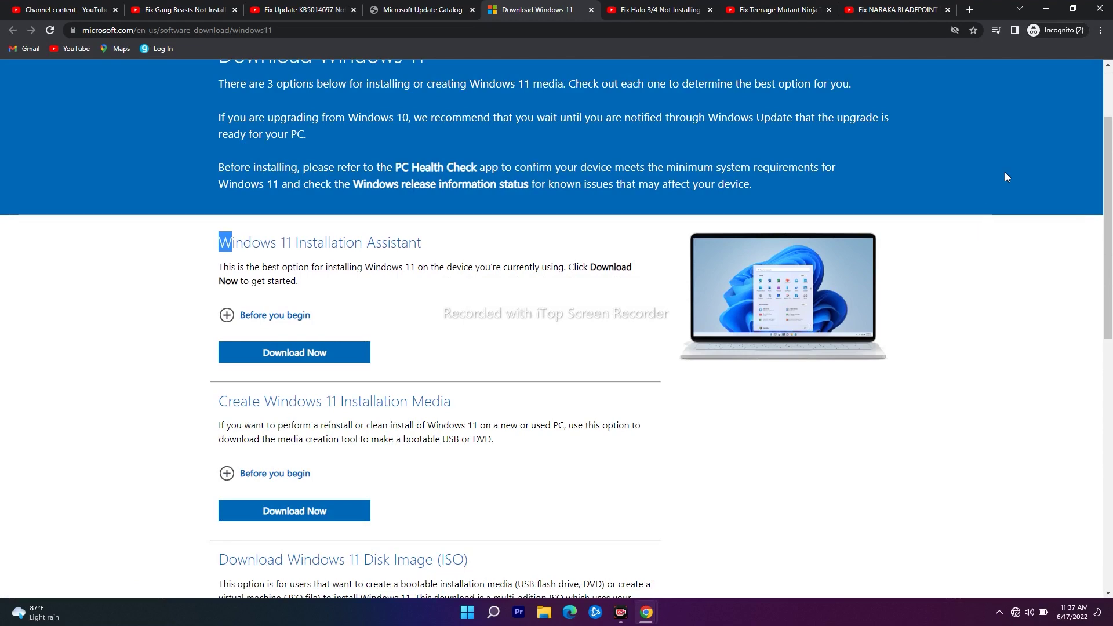
pyautogui.click(1046, 10)
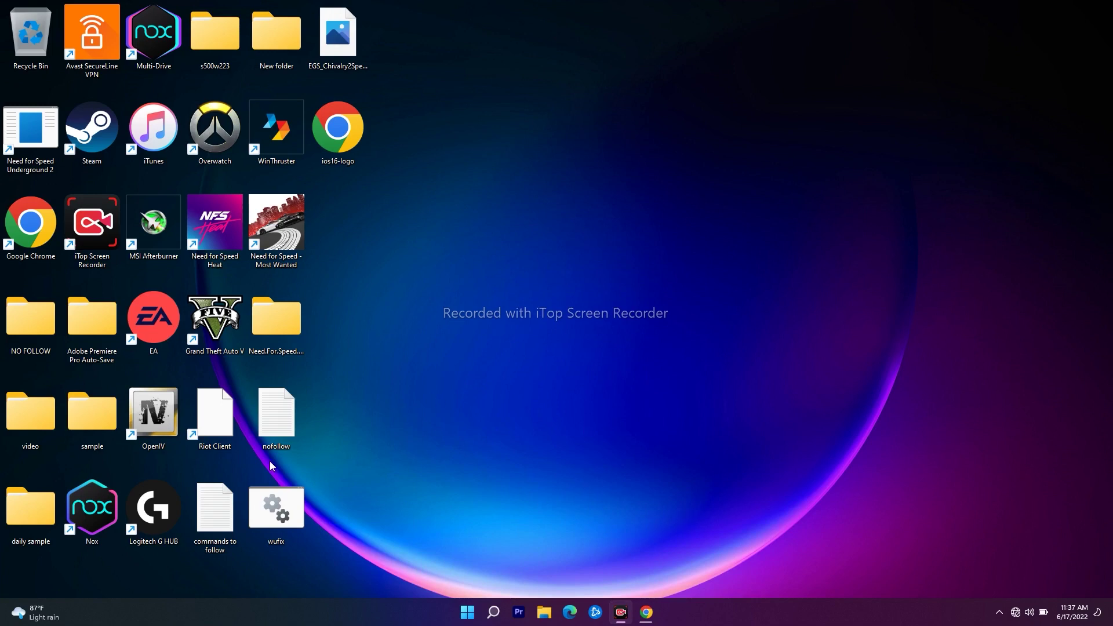
# Copy the entire command list from New Text Document.
pyautogui.doubleClick(293, 524)
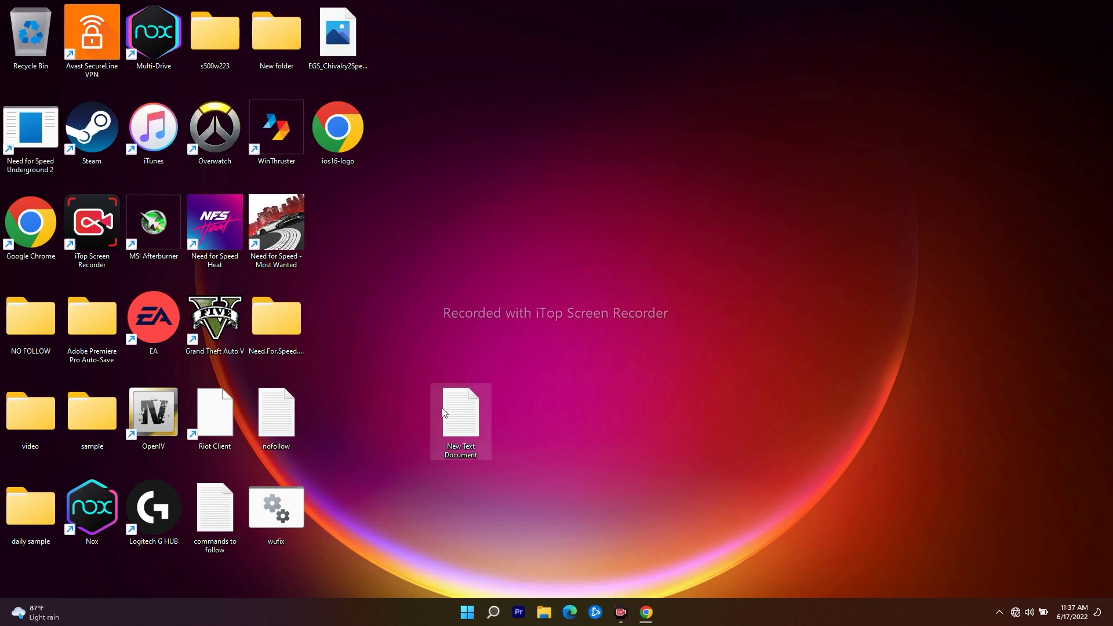
pyautogui.doubleClick(461, 429)
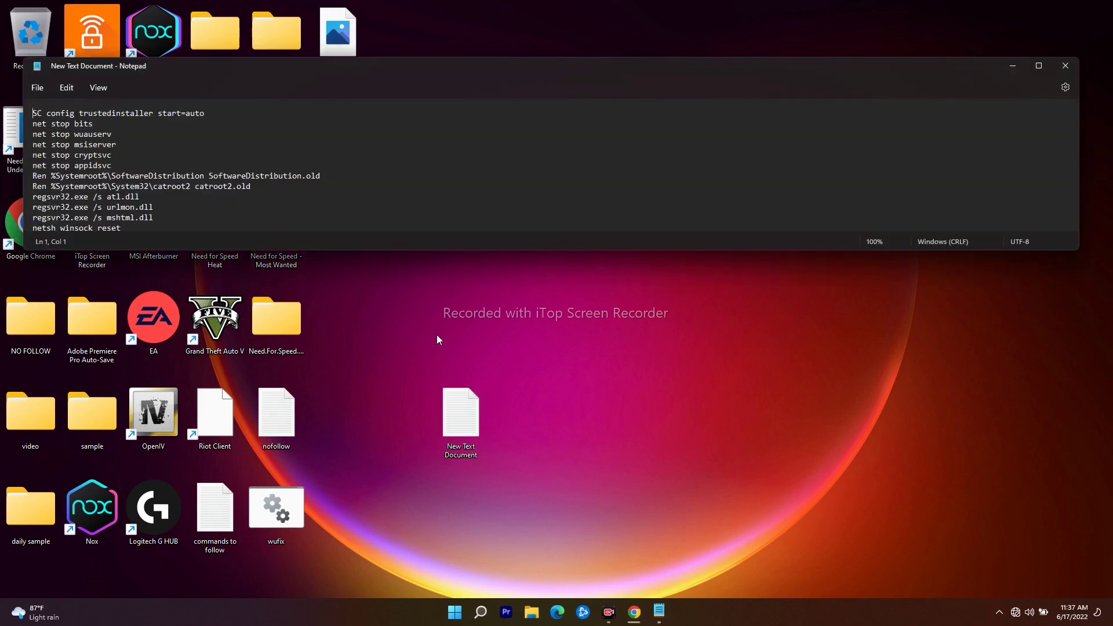
pyautogui.scroll(-4, 201, 202)
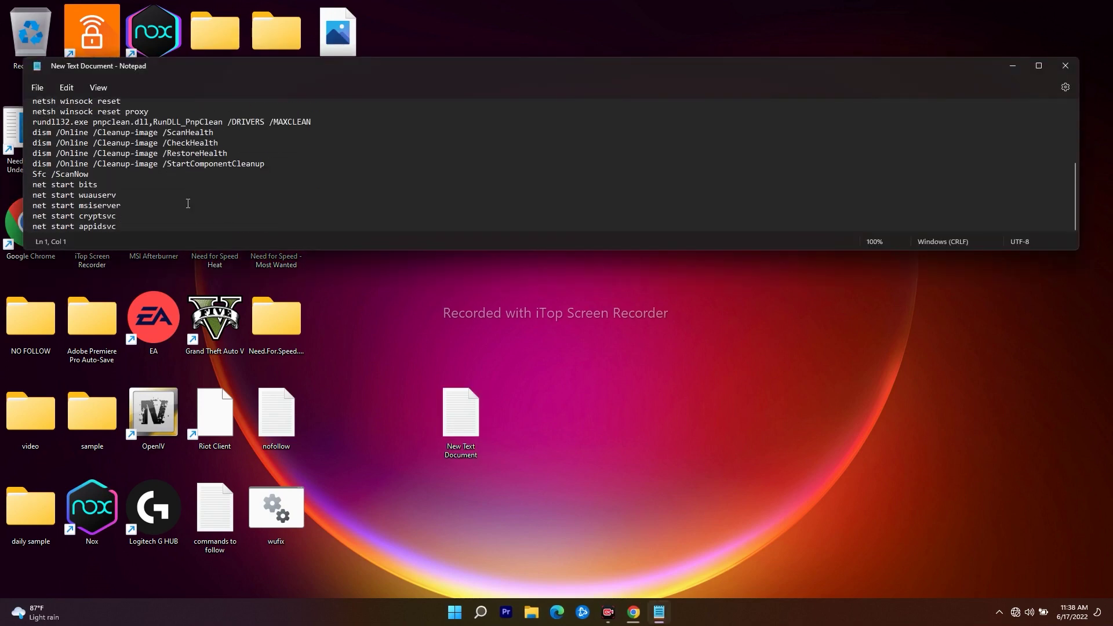
pyautogui.click(127, 226)
pyautogui.hotkey('ctrl', 'a')
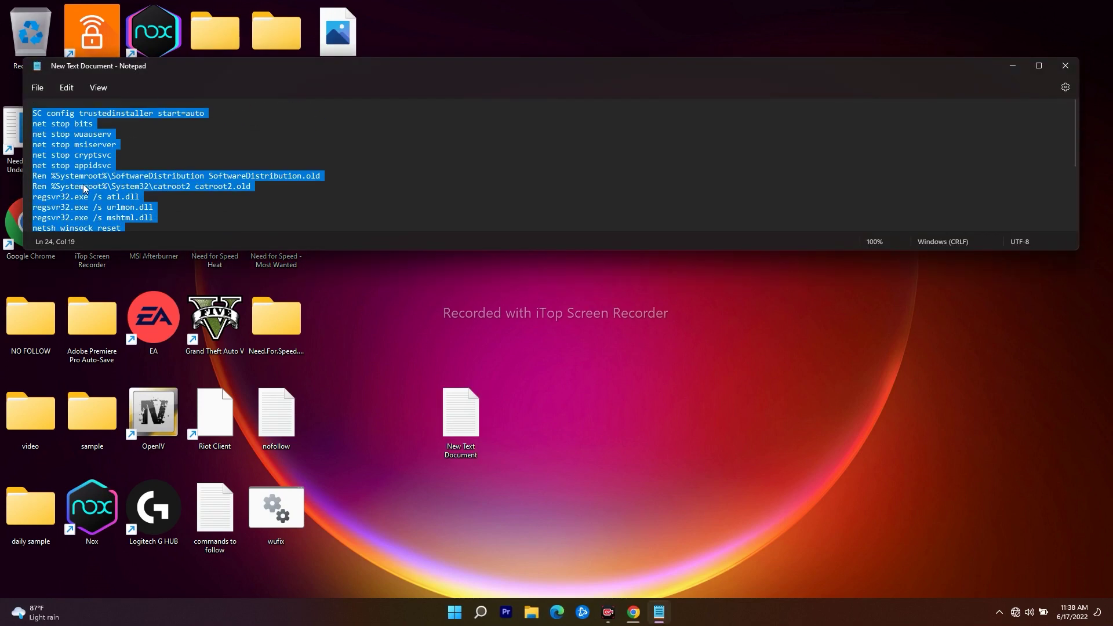
pyautogui.rightClick(88, 181)
pyautogui.click(121, 241)
pyautogui.click(1005, 70)
# Paste the copied commands into a new blank Notepad document.
pyautogui.click(480, 610)
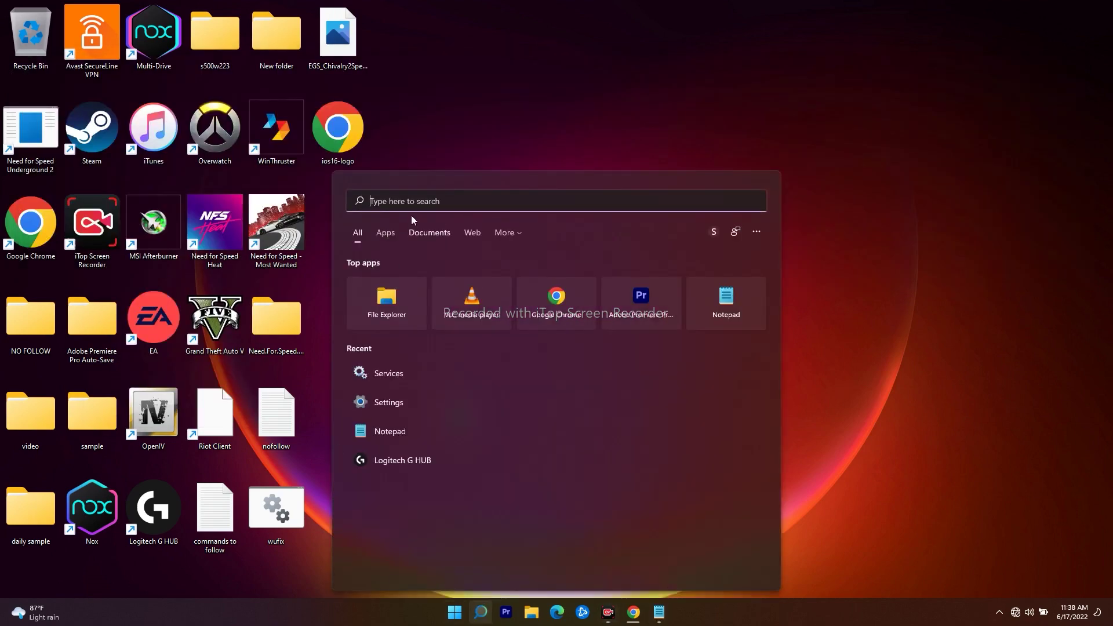
pyautogui.click(406, 426)
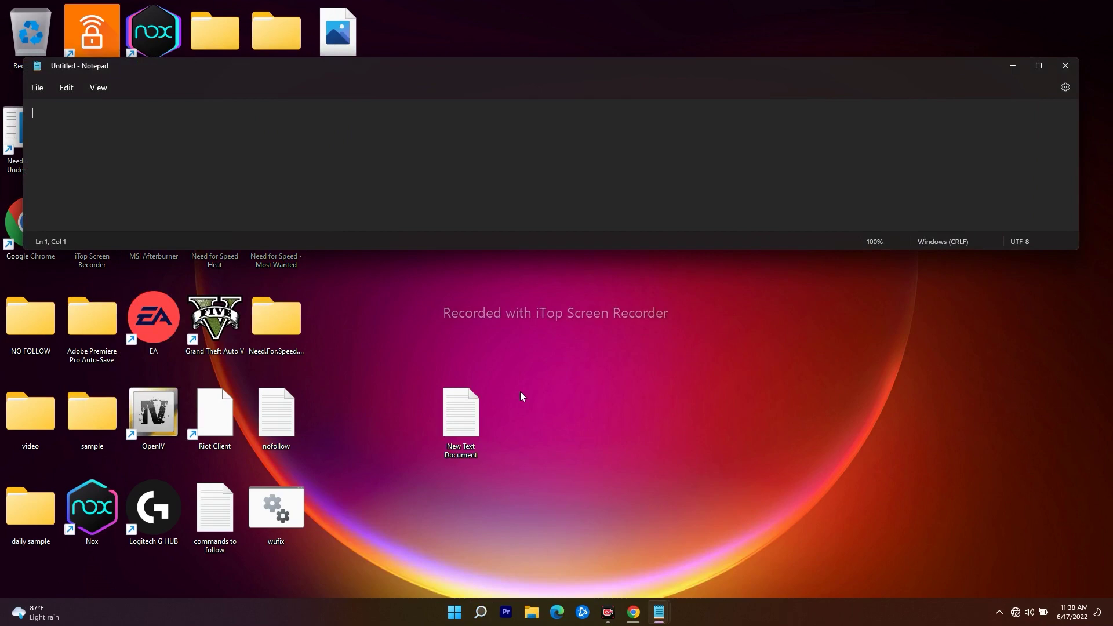
pyautogui.rightClick(63, 114)
pyautogui.click(87, 198)
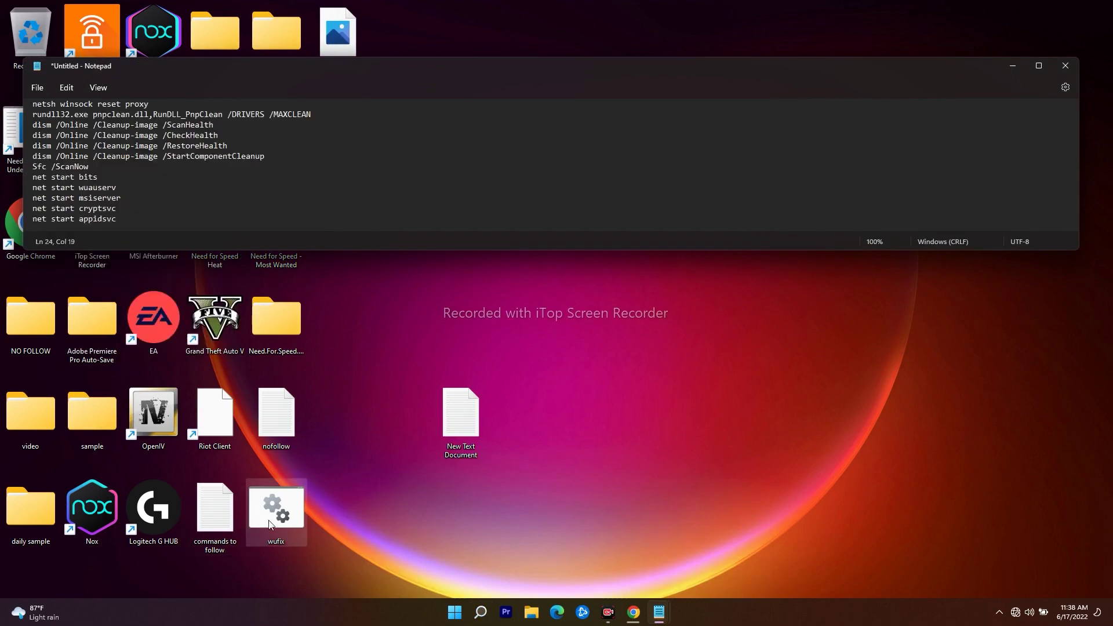
pyautogui.click(38, 87)
# Save the document to the Desktop as wufix.bat with type All files, replacing the existing file.
pyautogui.click(44, 165)
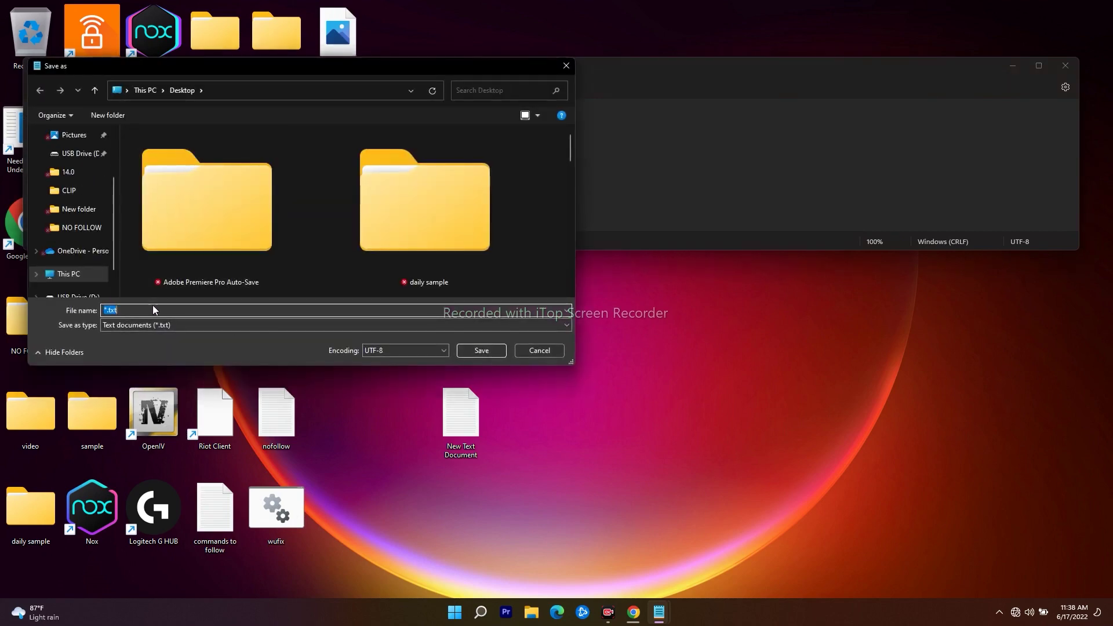
pyautogui.write('WUFIX')
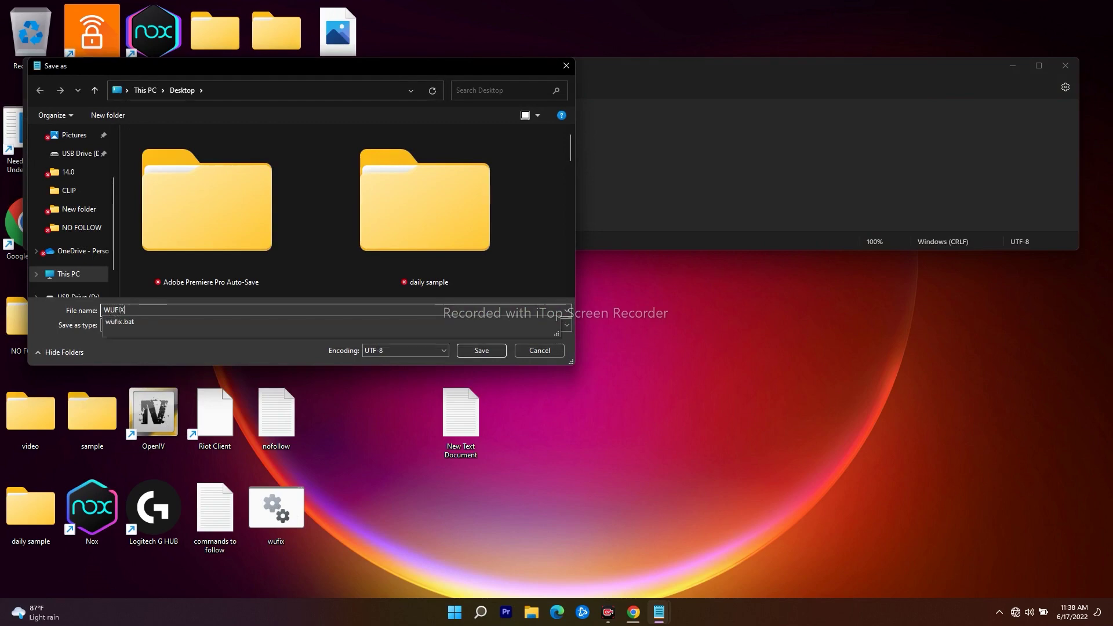
pyautogui.write('.BAT')
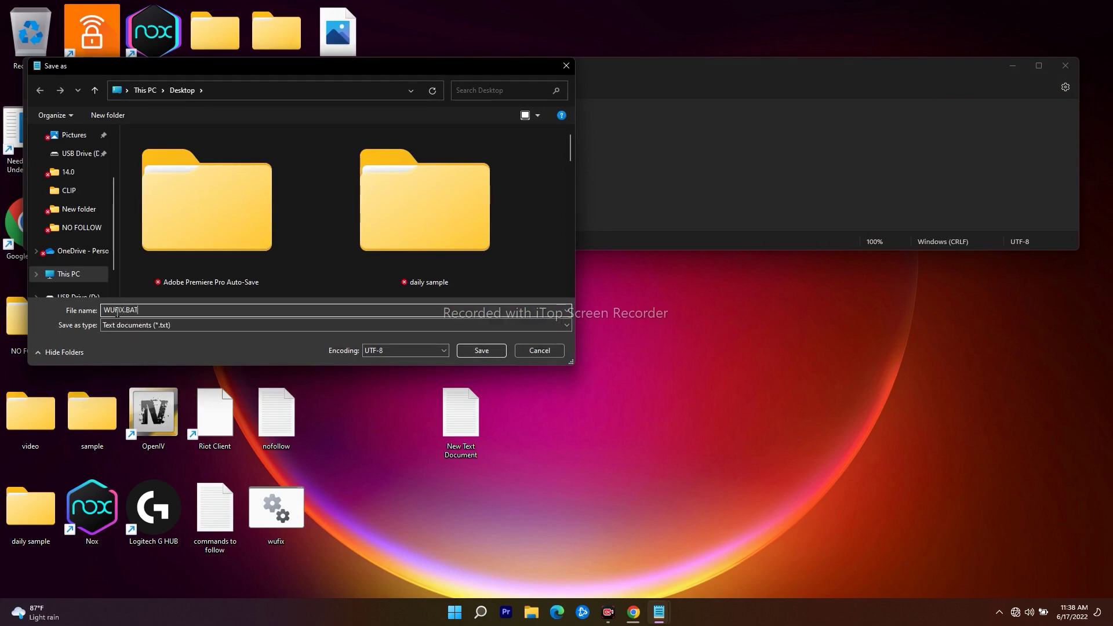
pyautogui.press('BackSpace')
pyautogui.press('BackSpace')
pyautogui.press('BackSpace')
pyautogui.press('BackSpace')
pyautogui.press('BackSpace')
pyautogui.press('BackSpace')
pyautogui.press('BackSpace')
pyautogui.press('BackSpace')
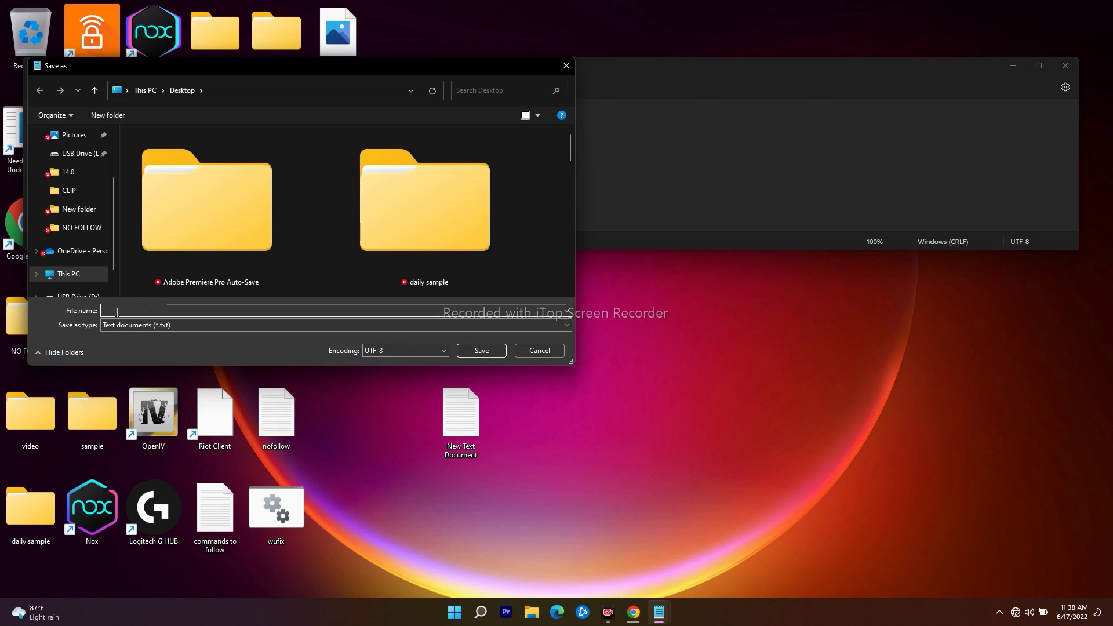
pyautogui.write('wufix')
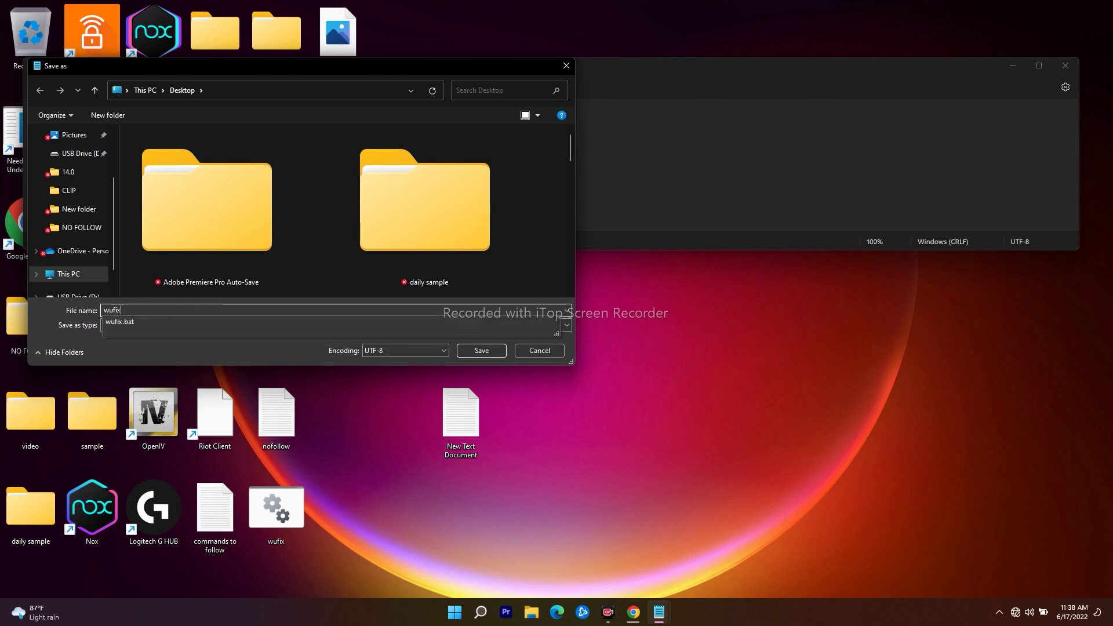
pyautogui.write('.bat')
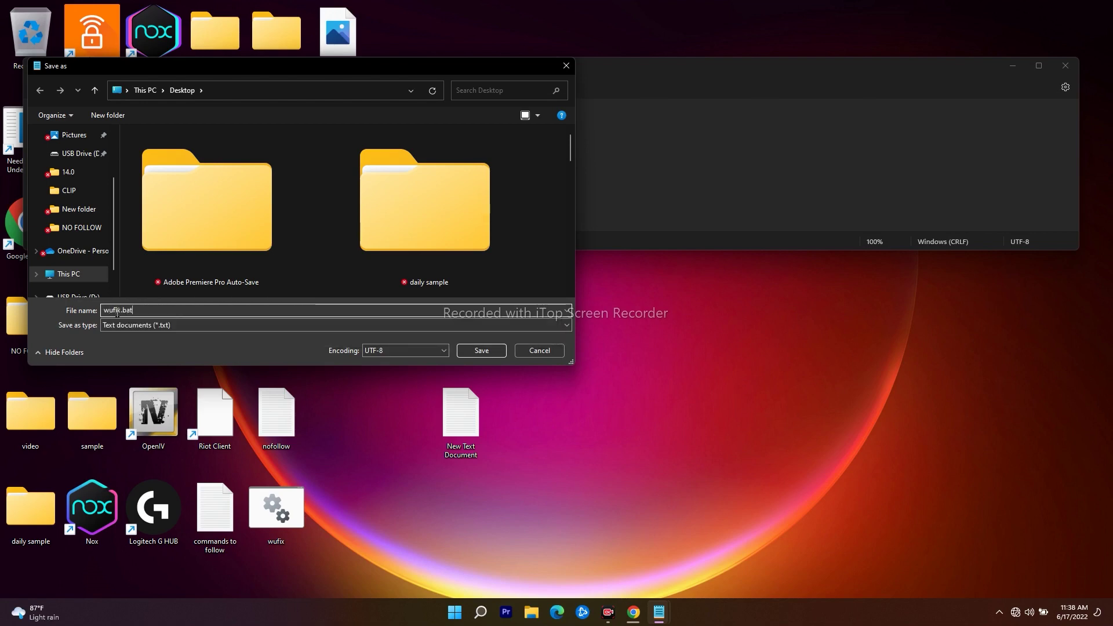
pyautogui.click(128, 325)
pyautogui.click(130, 339)
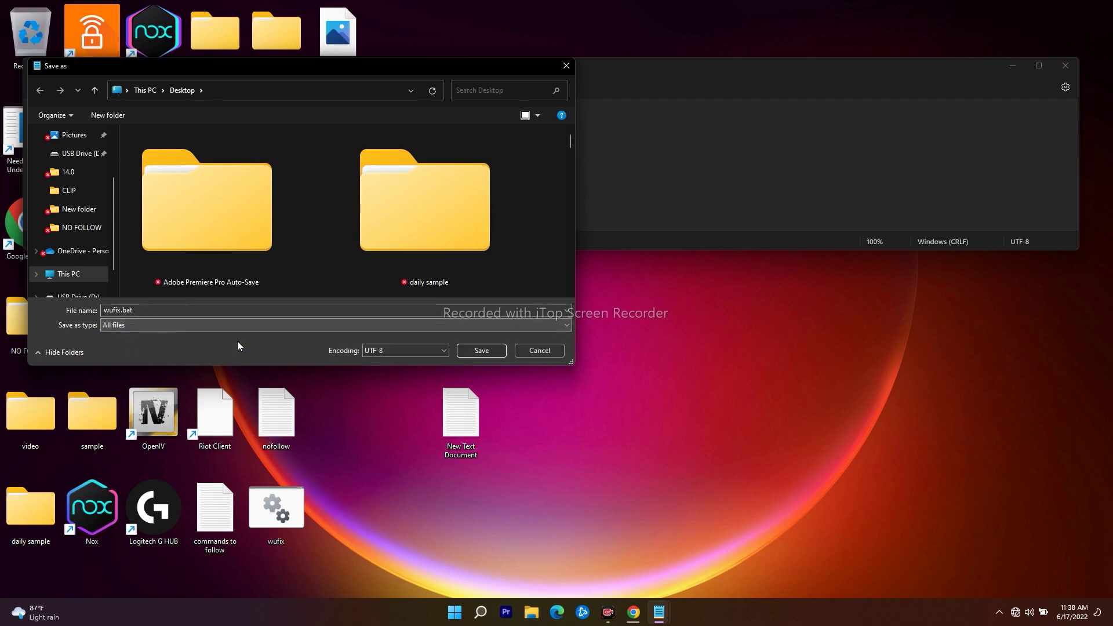
pyautogui.click(484, 352)
pyautogui.click(585, 306)
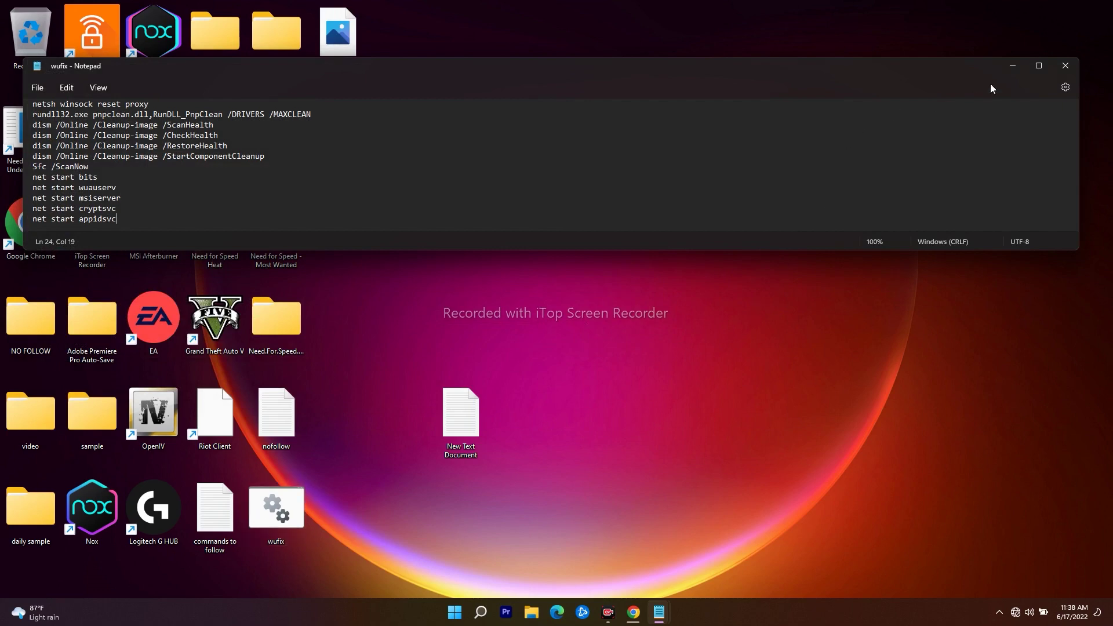
pyautogui.click(1006, 70)
# Refresh the desktop, run wufix.bat as administrator, and minimize the running Command Prompt.
pyautogui.rightClick(847, 176)
pyautogui.click(891, 228)
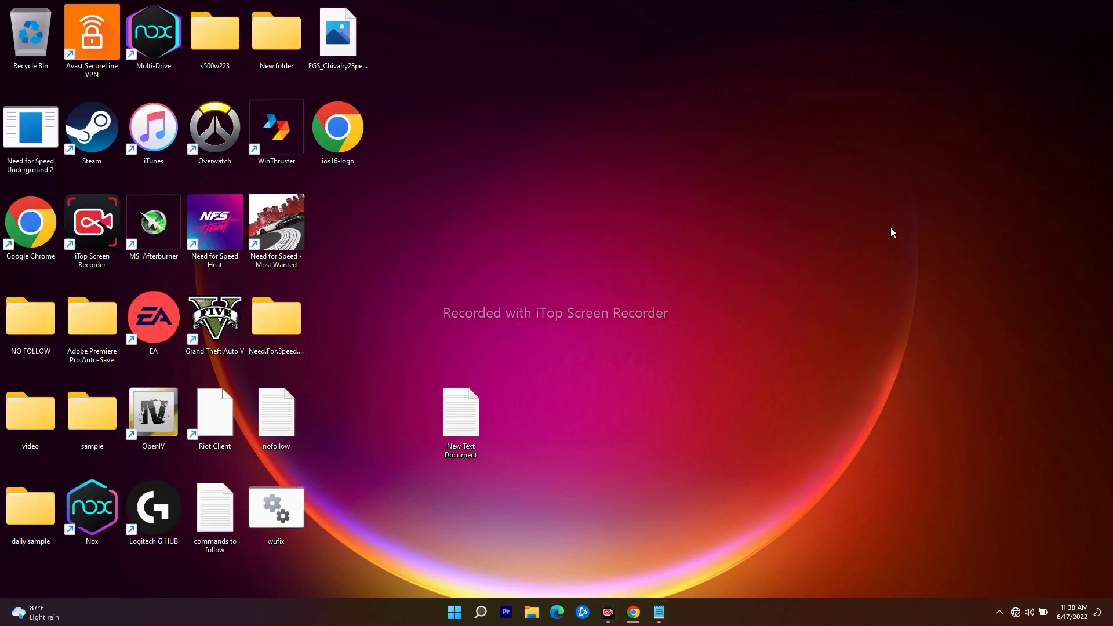
pyautogui.doubleClick(279, 514)
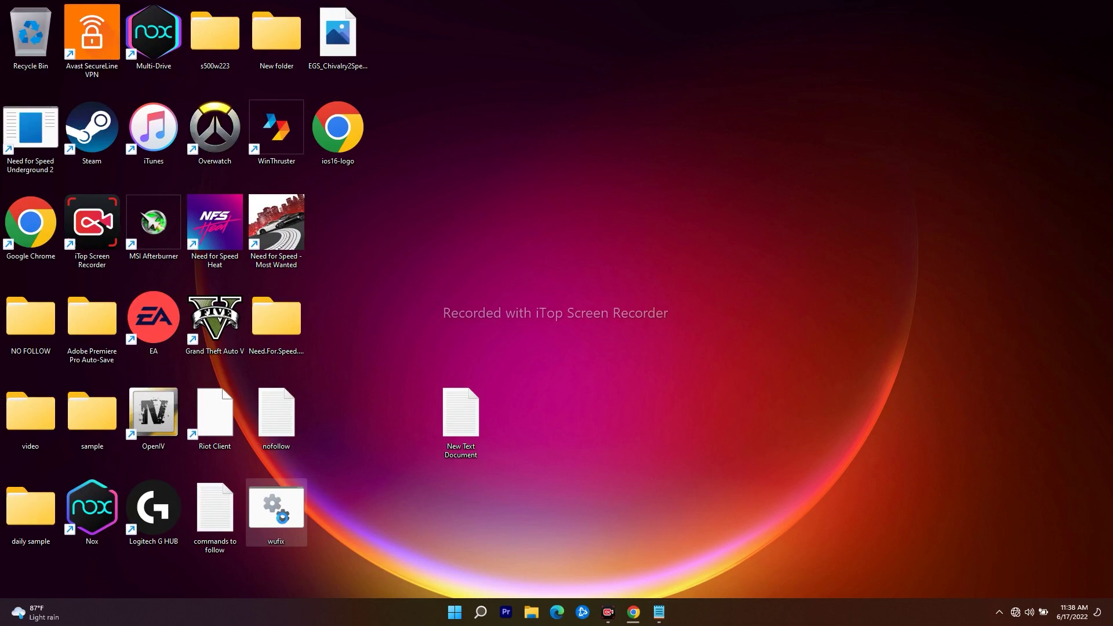
pyautogui.rightClick(285, 517)
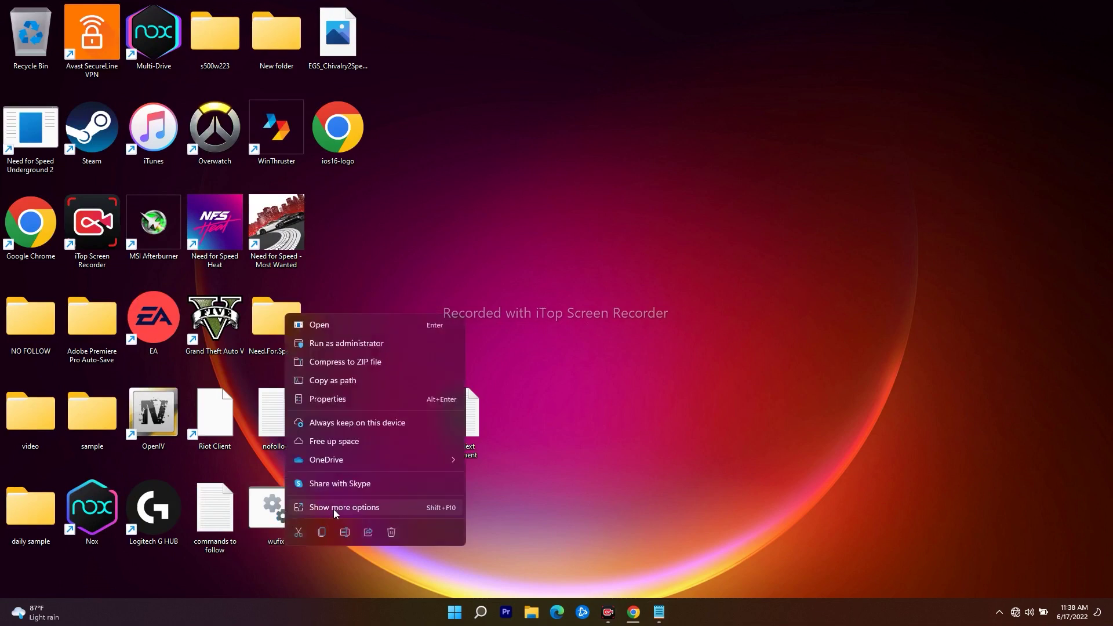
pyautogui.click(360, 343)
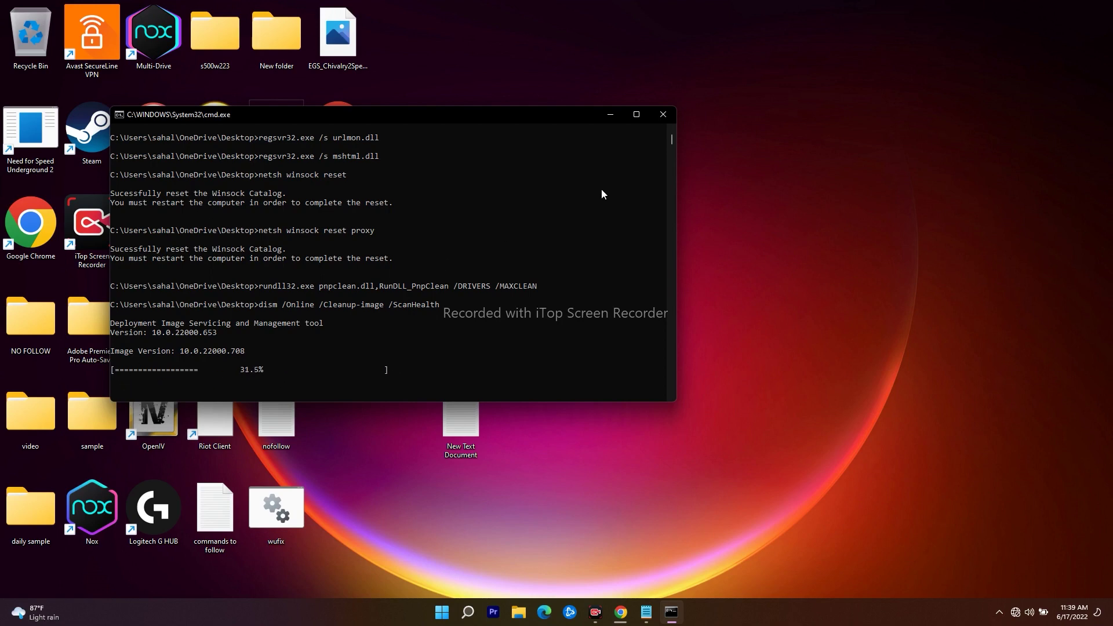
pyautogui.click(610, 115)
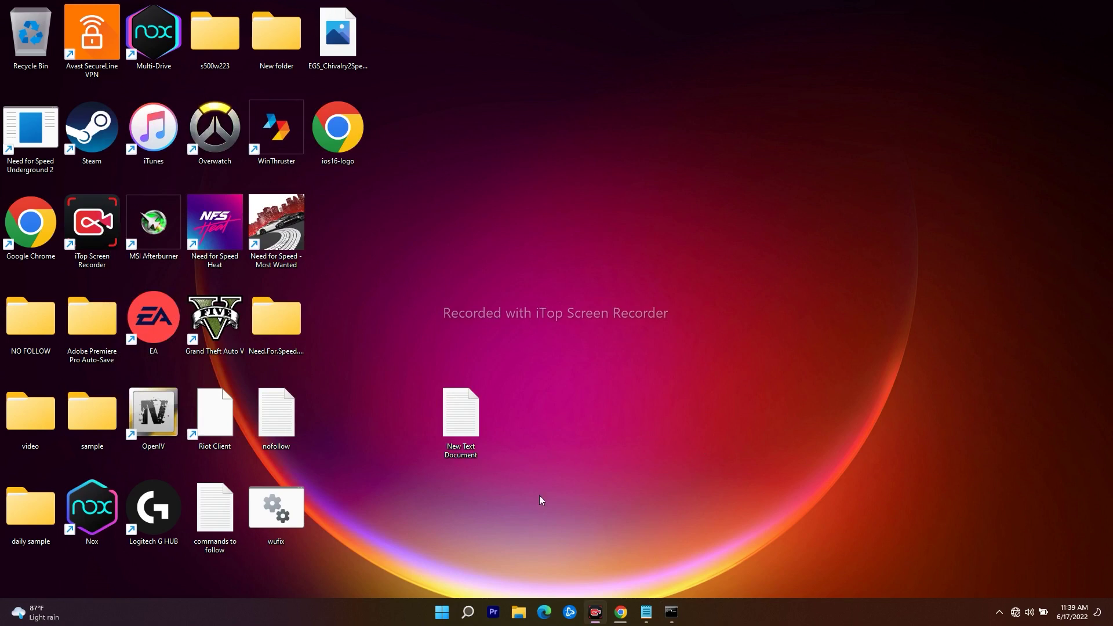